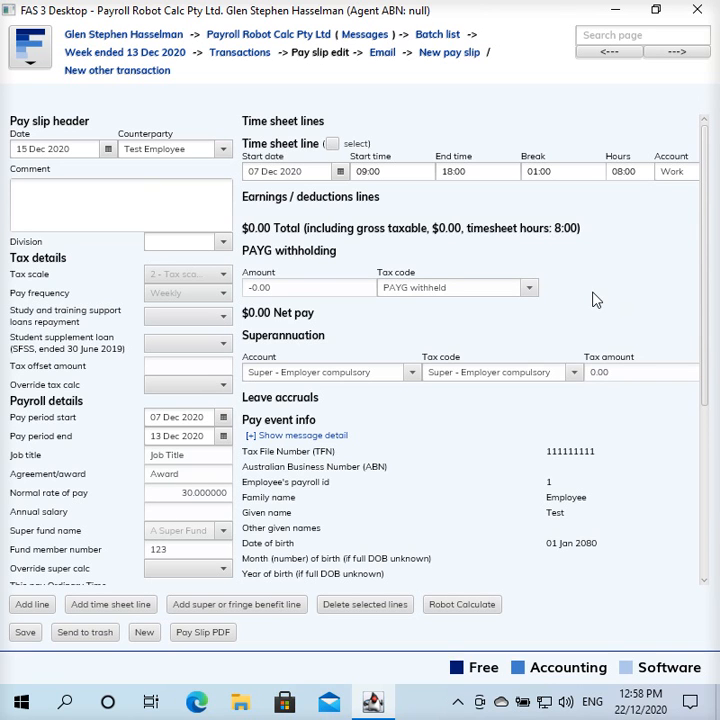
Step: Run the robot calculation on the Test Employee's pay slip using the existing 7 Dec 2020 time sheet line
{"action": "left_click", "coordinate": [381, 170]}
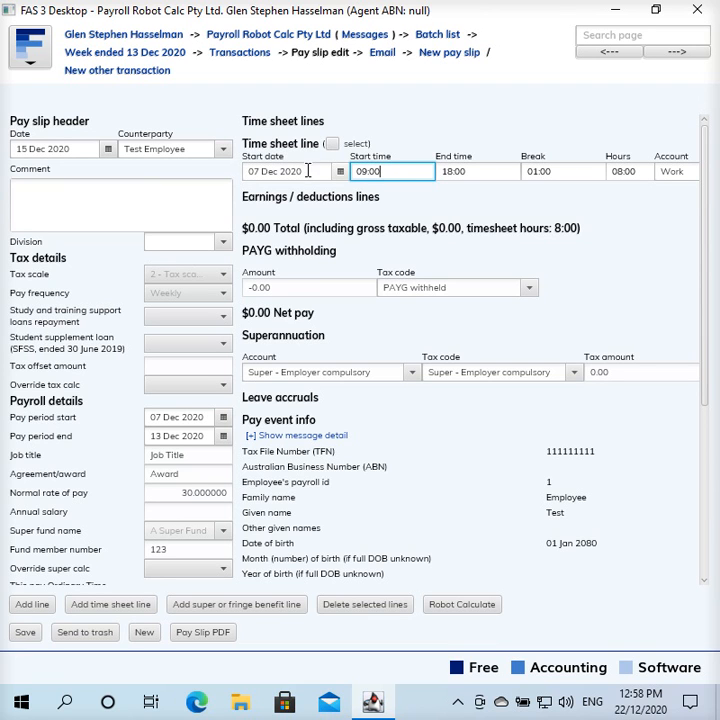
{"action": "left_click", "coordinate": [643, 172]}
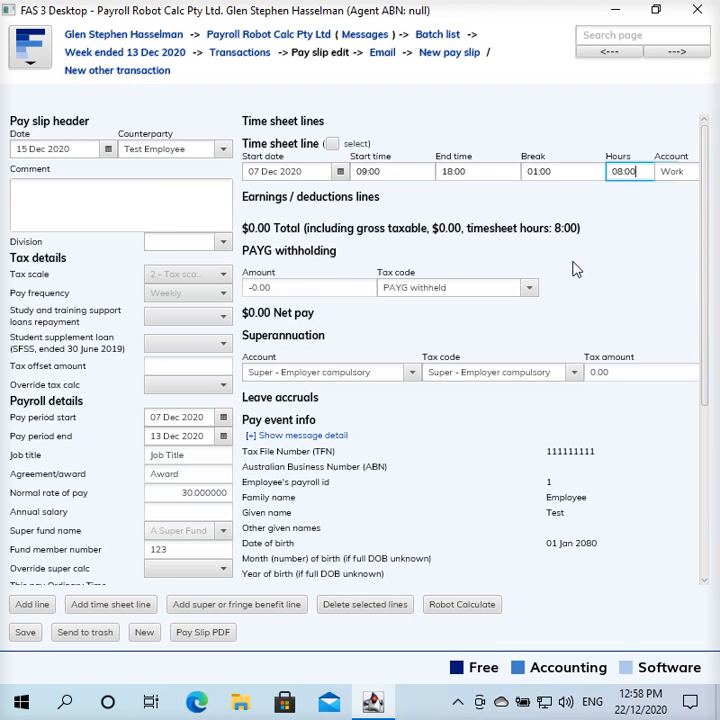
{"action": "left_click", "coordinate": [464, 606]}
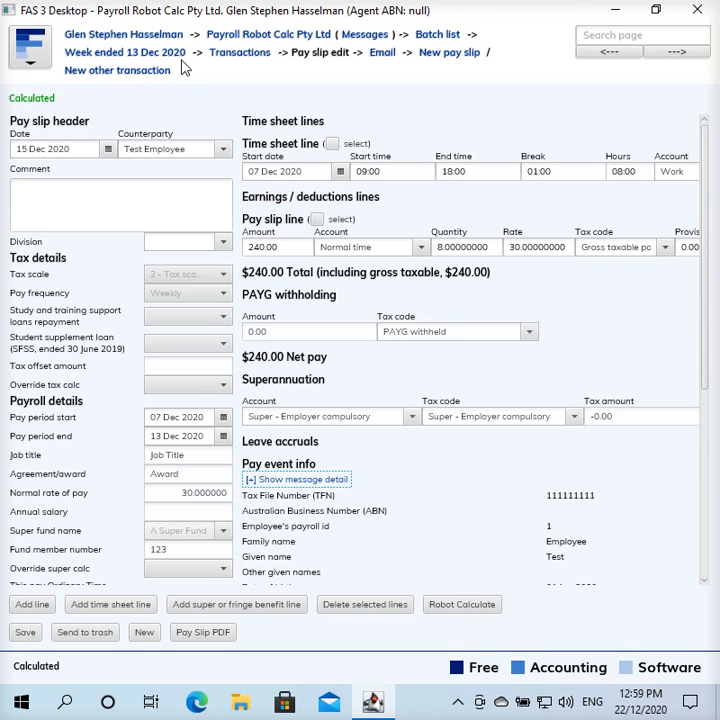
Step: Return to the list of business files and enlarge the display text by two levels
{"action": "left_click", "coordinate": [132, 37]}
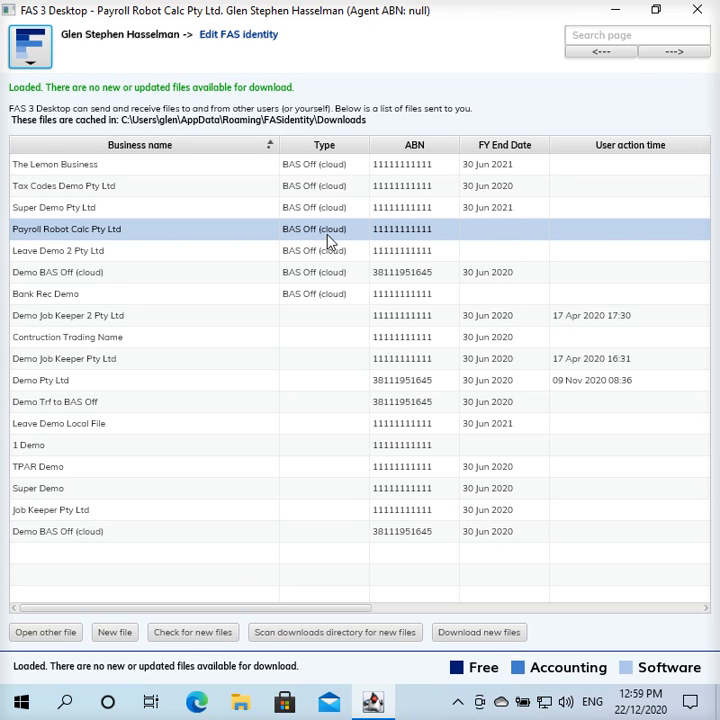
{"action": "key", "text": "ctrl+plus"}
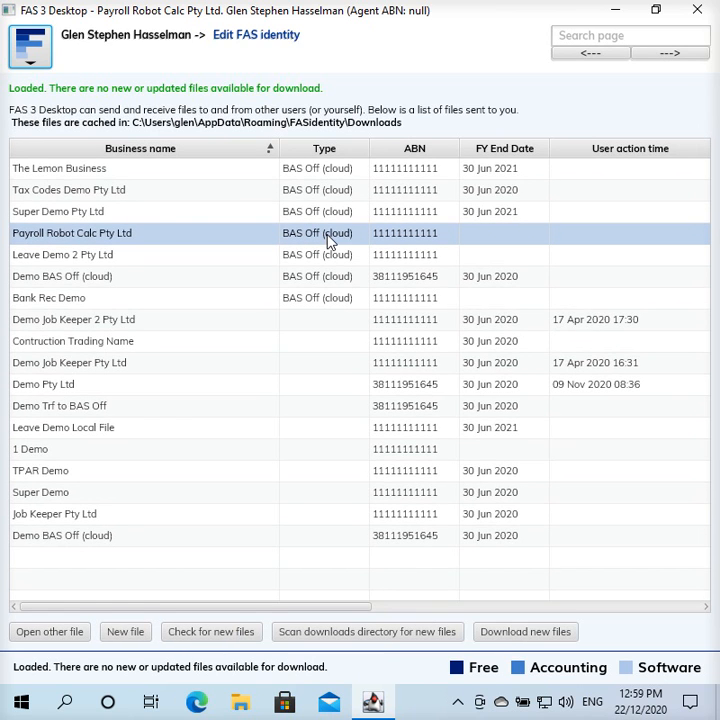
{"action": "key", "text": "ctrl+plus"}
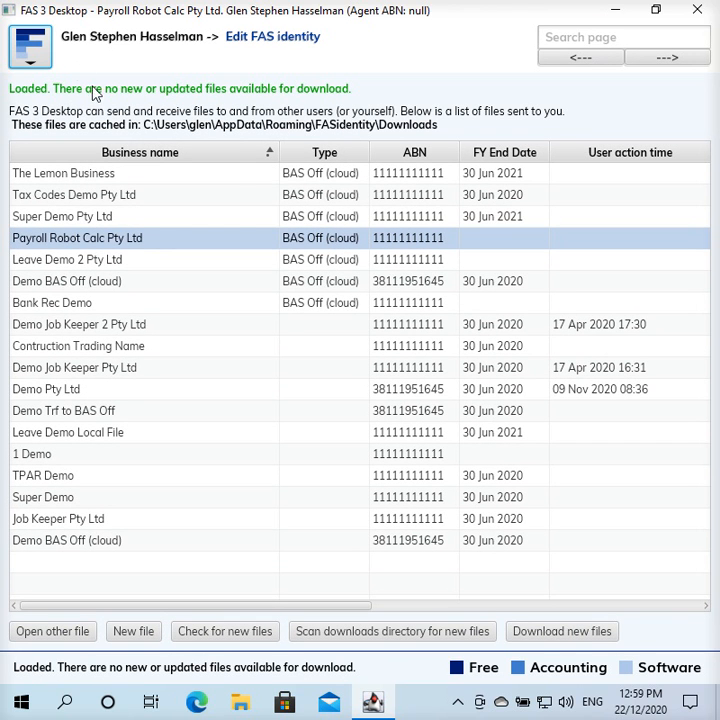
Step: Start a new business file to compare the desktop and cloud options, and return to the file list without choosing either
{"action": "left_click", "coordinate": [42, 66]}
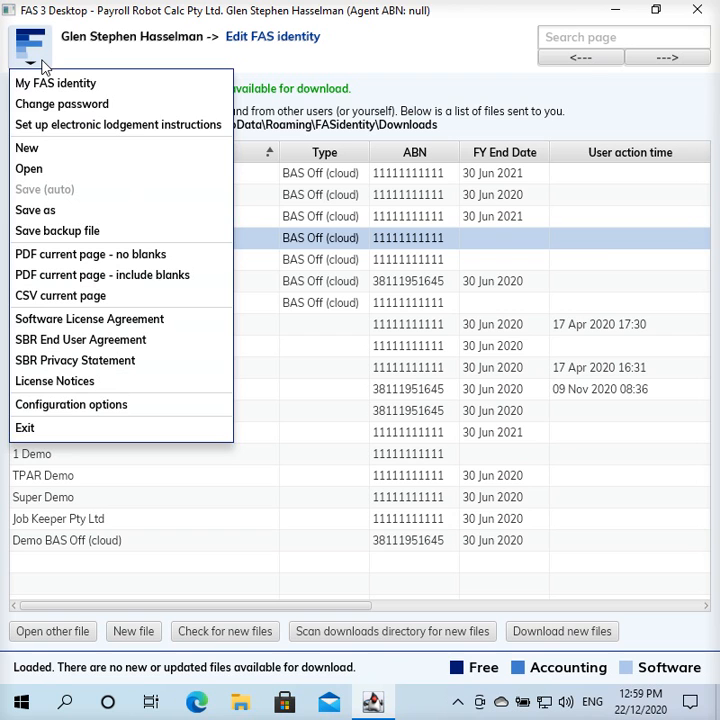
{"action": "left_click", "coordinate": [46, 150]}
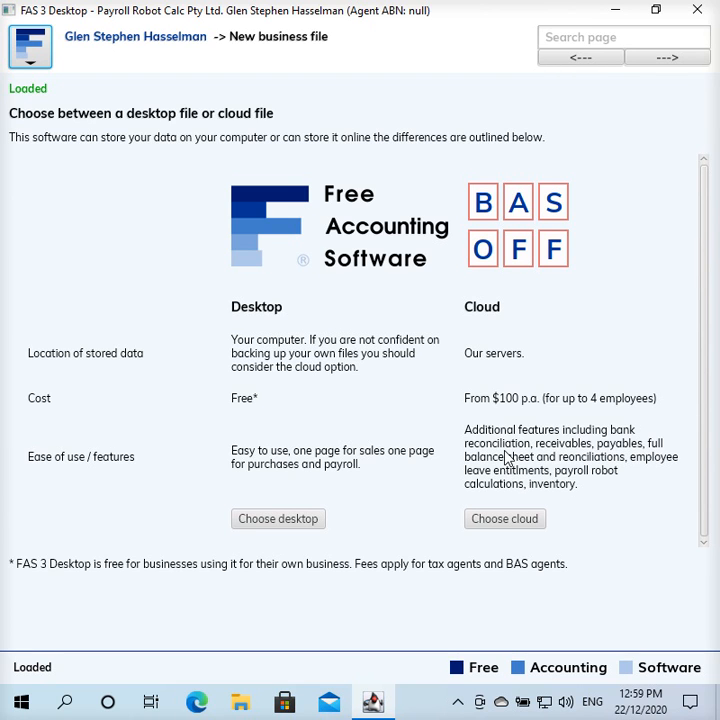
{"action": "left_click", "coordinate": [166, 44]}
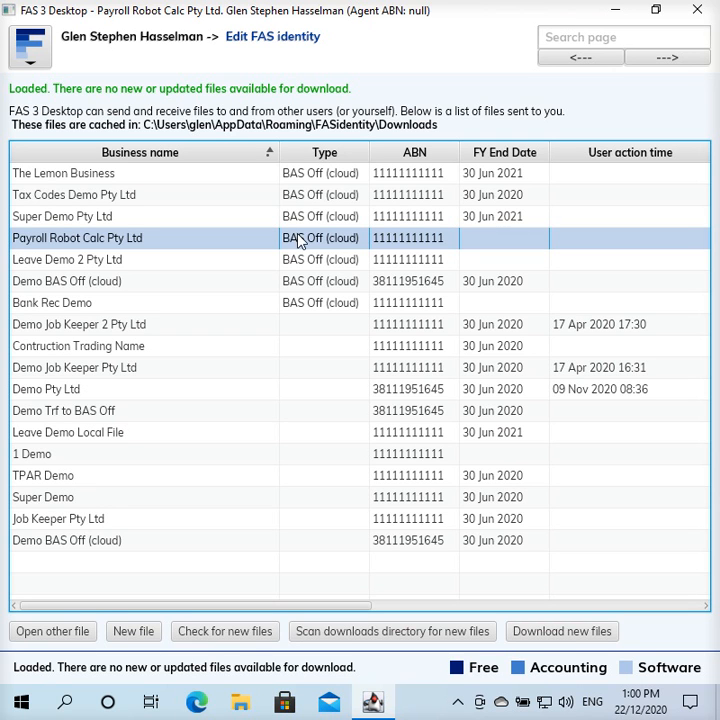
Step: Open the payroll details of the Test Employee counterparty in the Payroll Robot Calc Pty Ltd file
{"action": "double_click", "coordinate": [300, 241]}
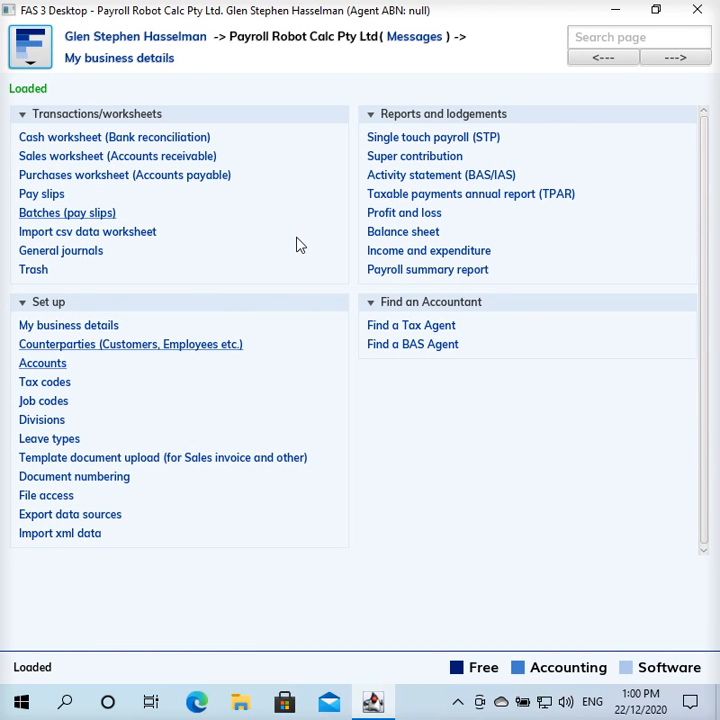
{"action": "left_click", "coordinate": [145, 350]}
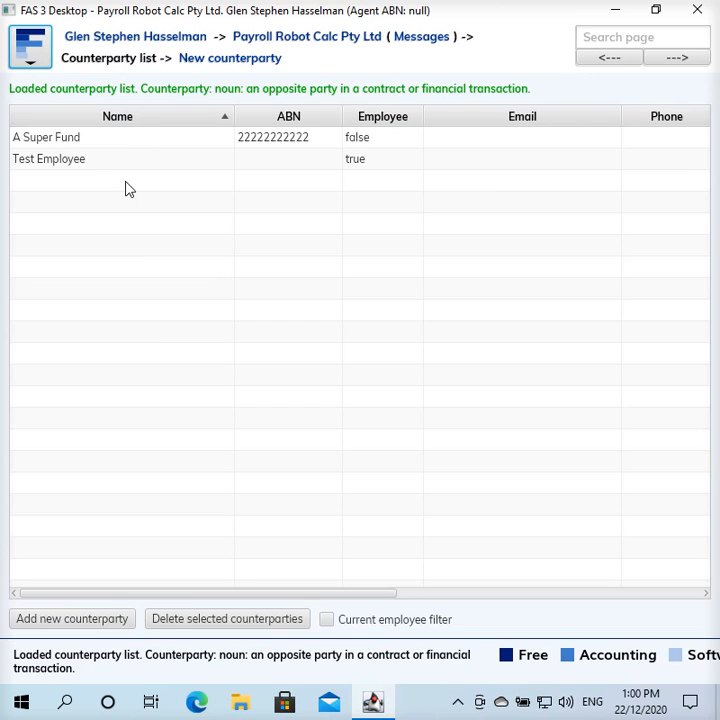
{"action": "left_click", "coordinate": [145, 163]}
{"action": "double_click", "coordinate": [145, 163]}
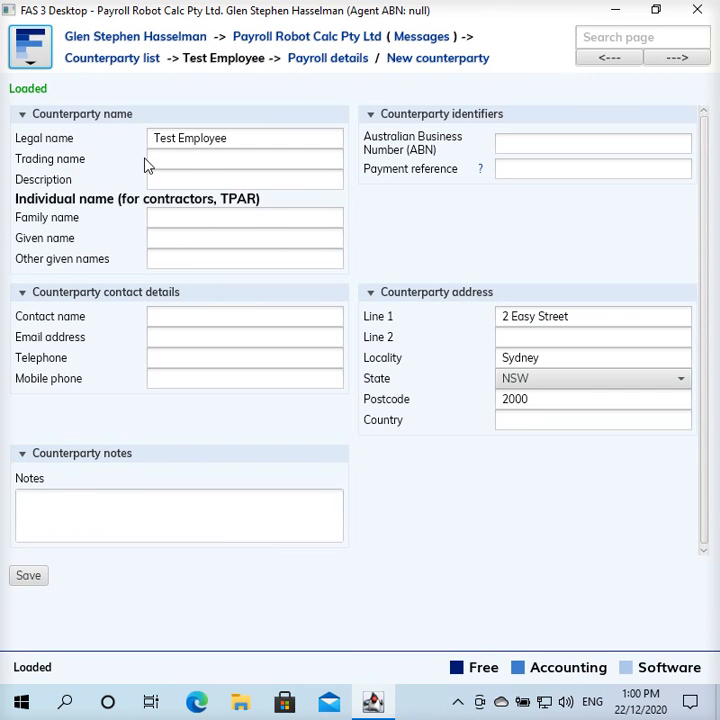
{"action": "left_click", "coordinate": [330, 60]}
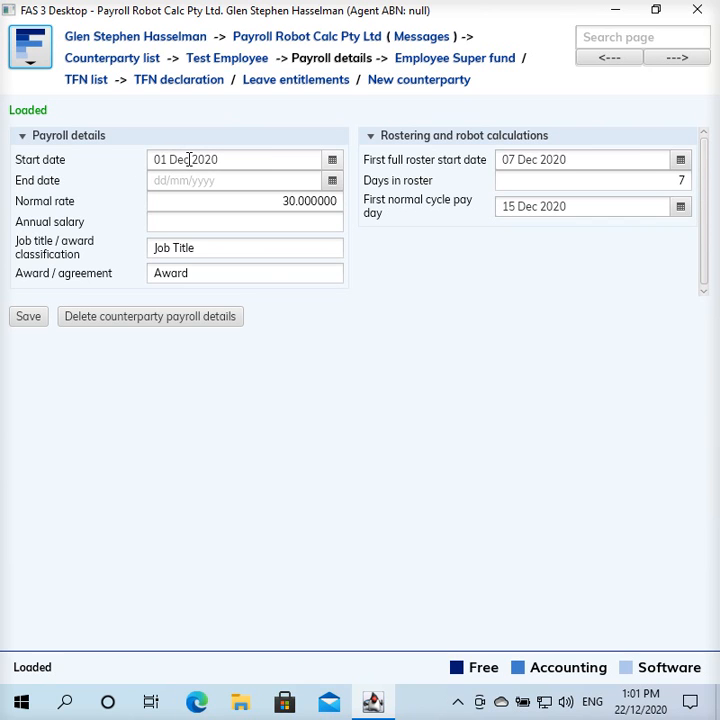
Step: Pick 7 Dec 2020 as the first full roster start date and review the days in roster and first normal cycle pay day
{"action": "left_click", "coordinate": [680, 160]}
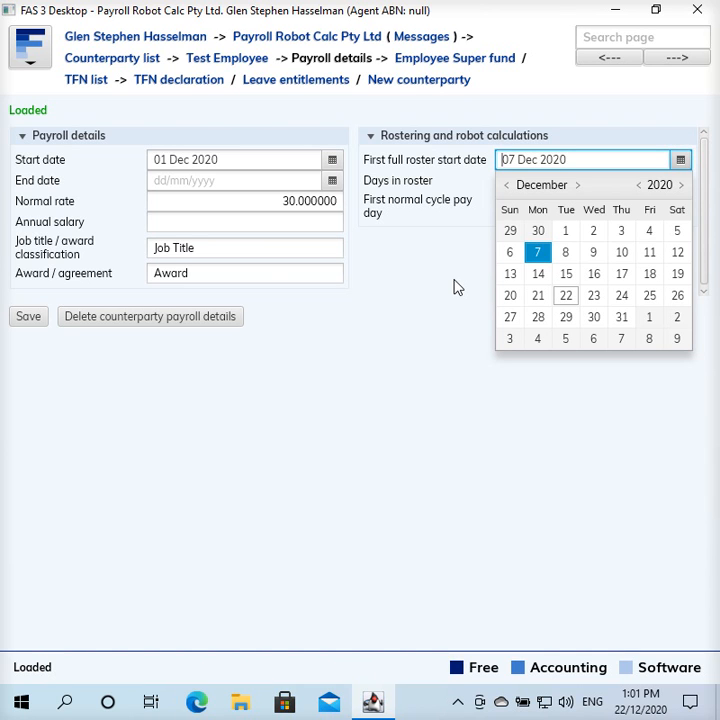
{"action": "left_click", "coordinate": [539, 256]}
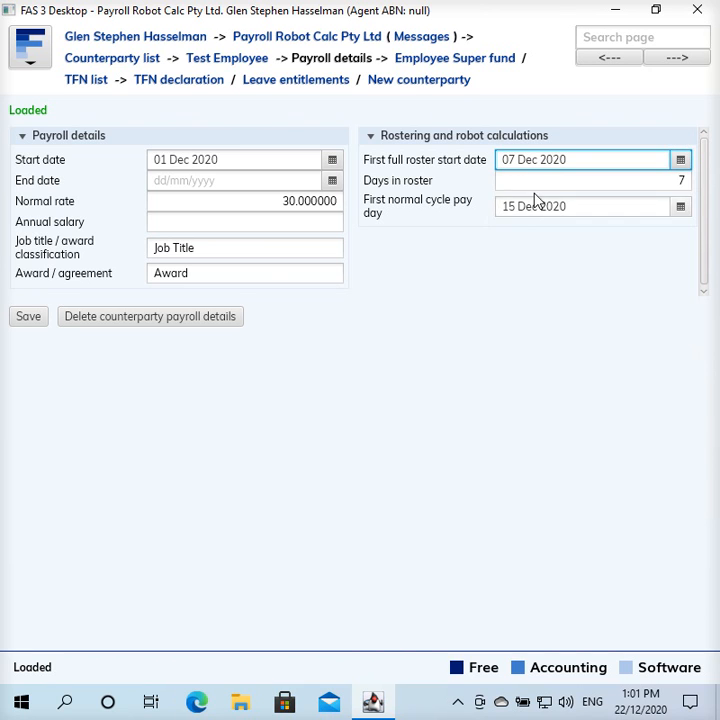
{"action": "left_click", "coordinate": [599, 186]}
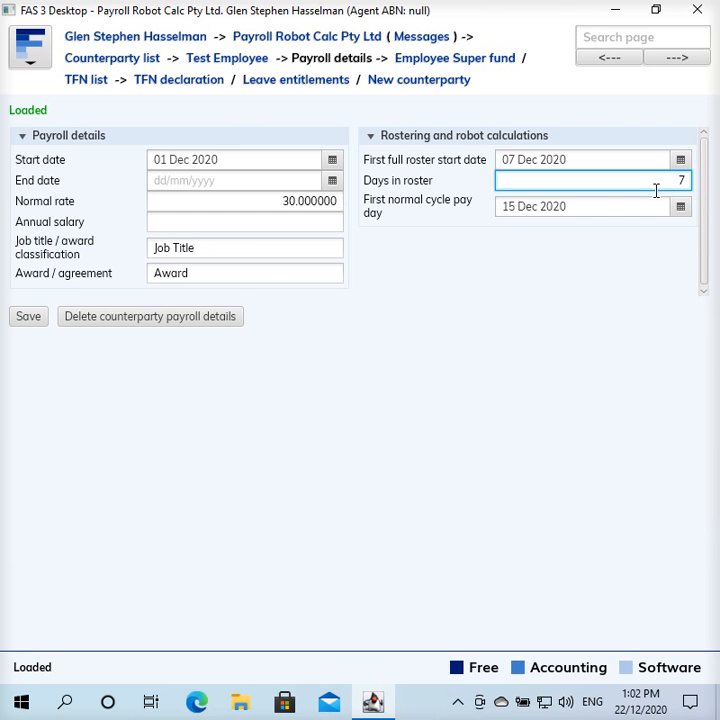
{"action": "left_click", "coordinate": [603, 209]}
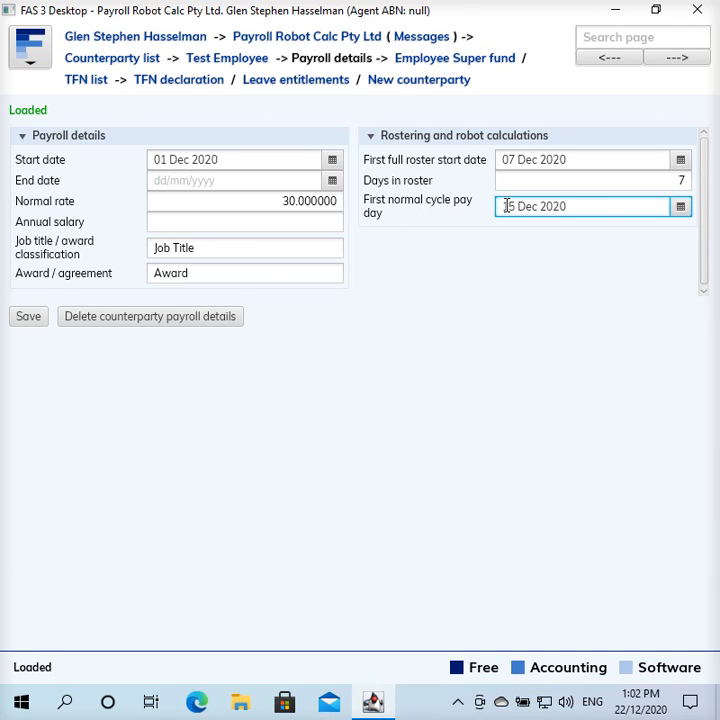
{"action": "left_click", "coordinate": [679, 208]}
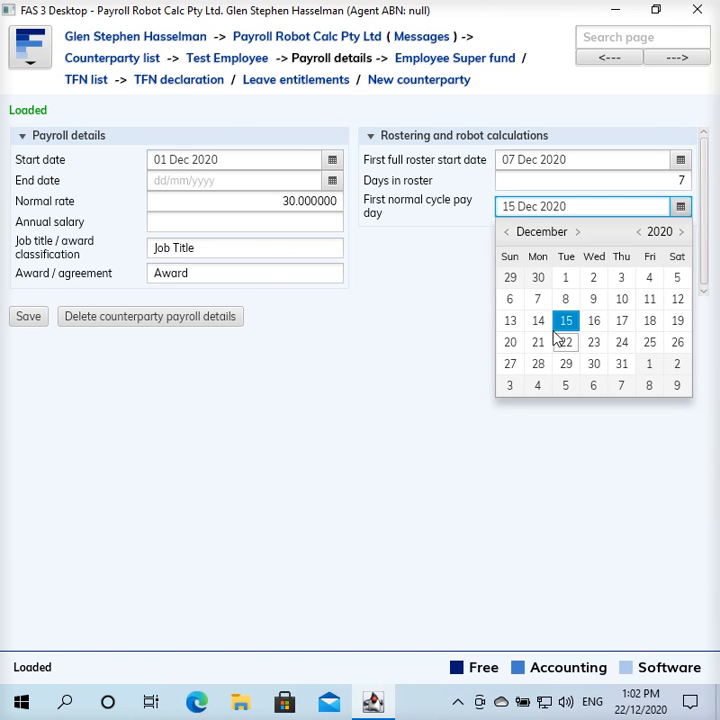
{"action": "left_click", "coordinate": [680, 208]}
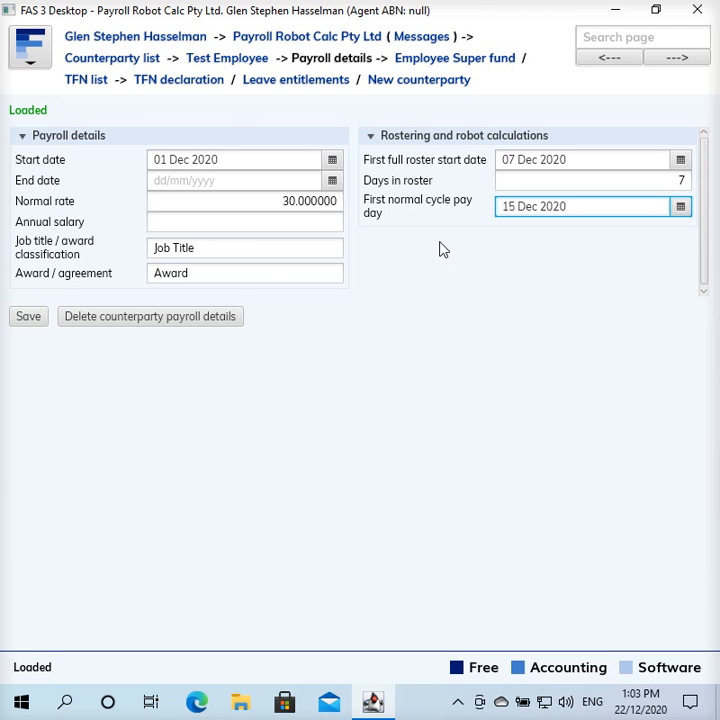
Step: Open the Work account from the business's account list
{"action": "left_click", "coordinate": [270, 36]}
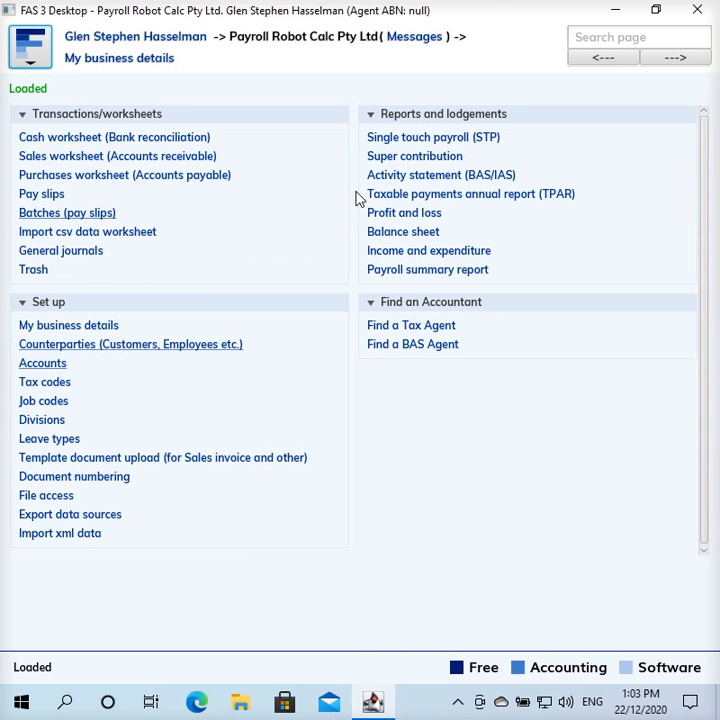
{"action": "left_click", "coordinate": [50, 368]}
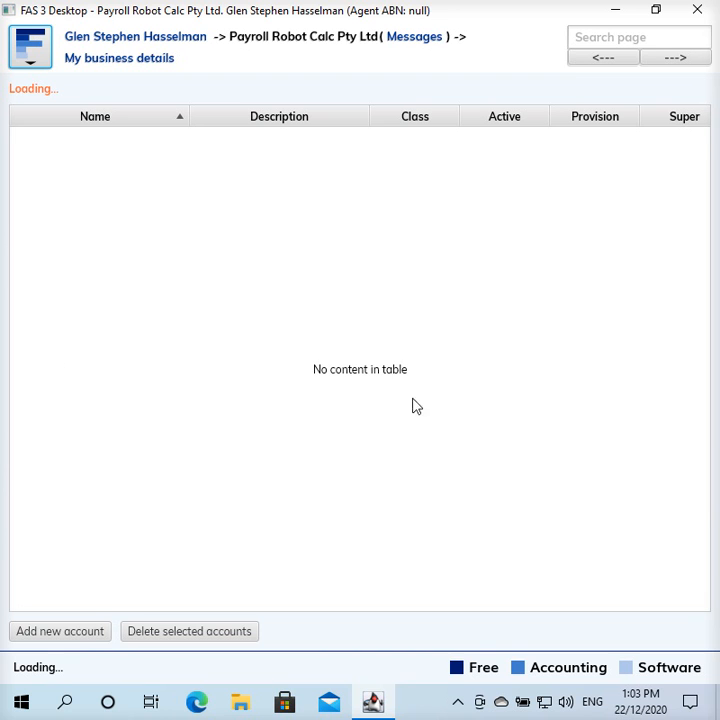
{"action": "left_click_drag", "start_coordinate": [702, 220], "coordinate": [677, 590]}
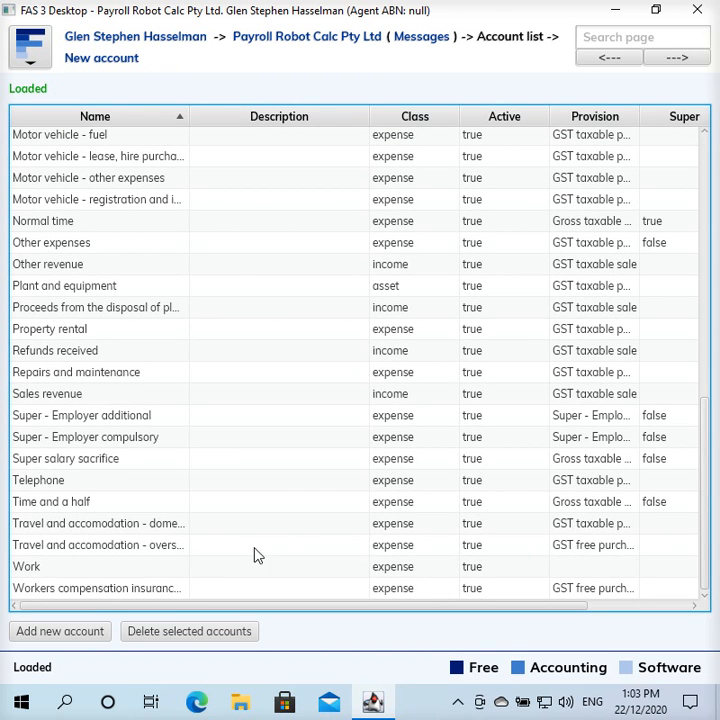
{"action": "left_click", "coordinate": [202, 572]}
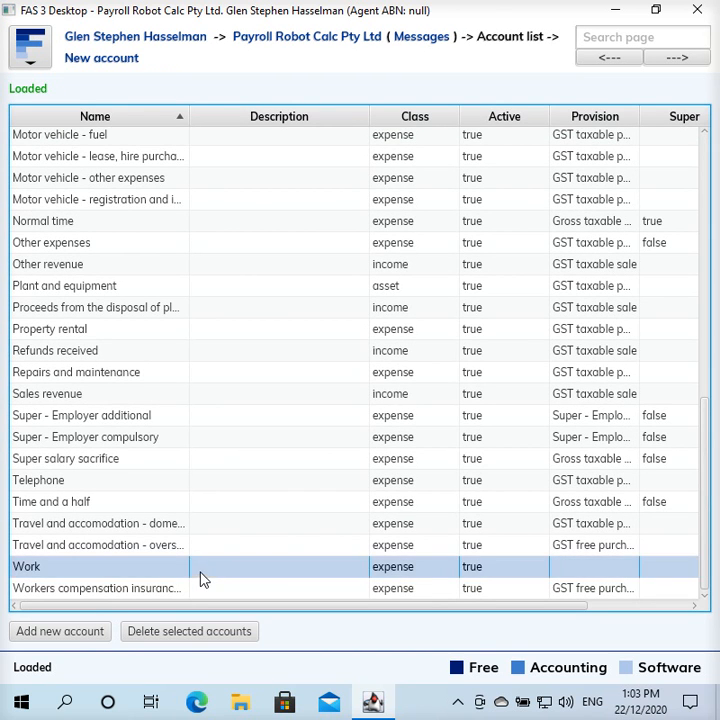
{"action": "double_click", "coordinate": [57, 572]}
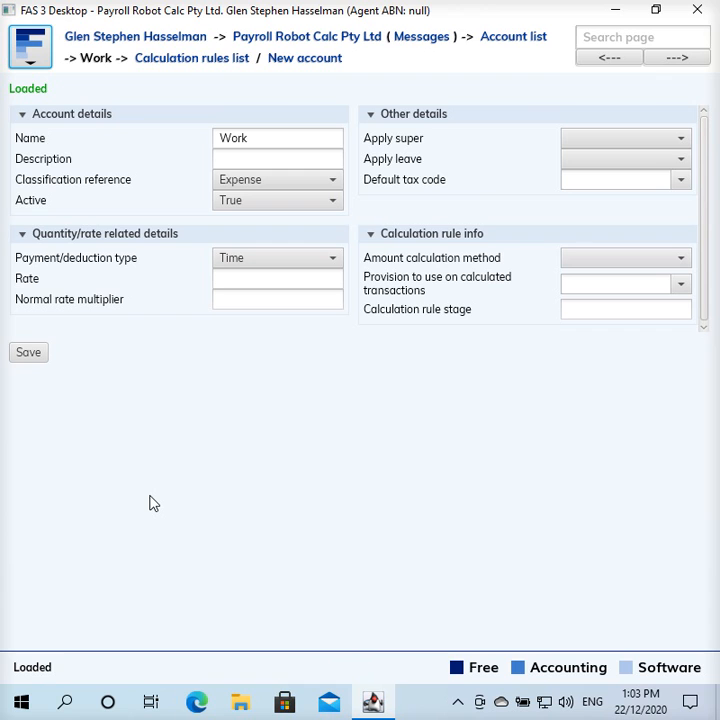
Step: Review the classification reference and payment/deduction type options of the Work account without changing them
{"action": "left_click", "coordinate": [265, 184]}
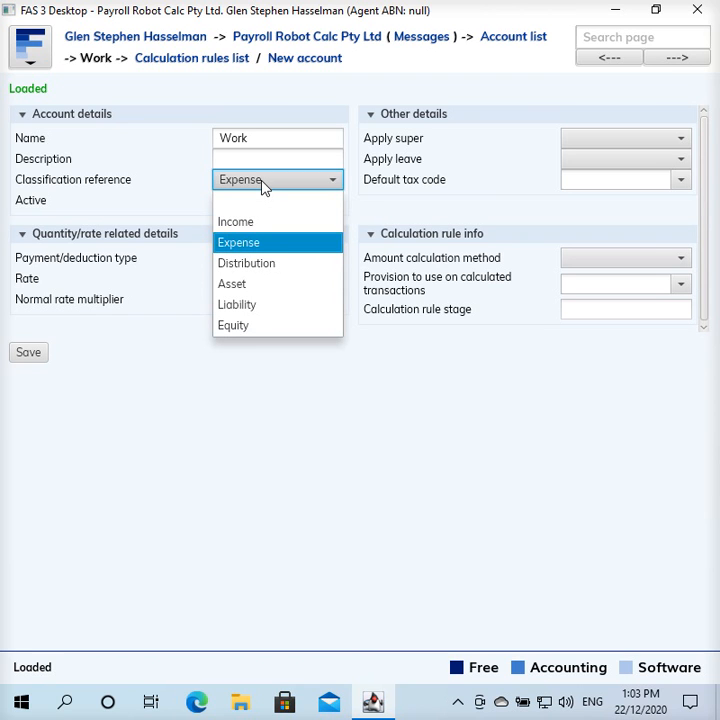
{"action": "left_click", "coordinate": [265, 184]}
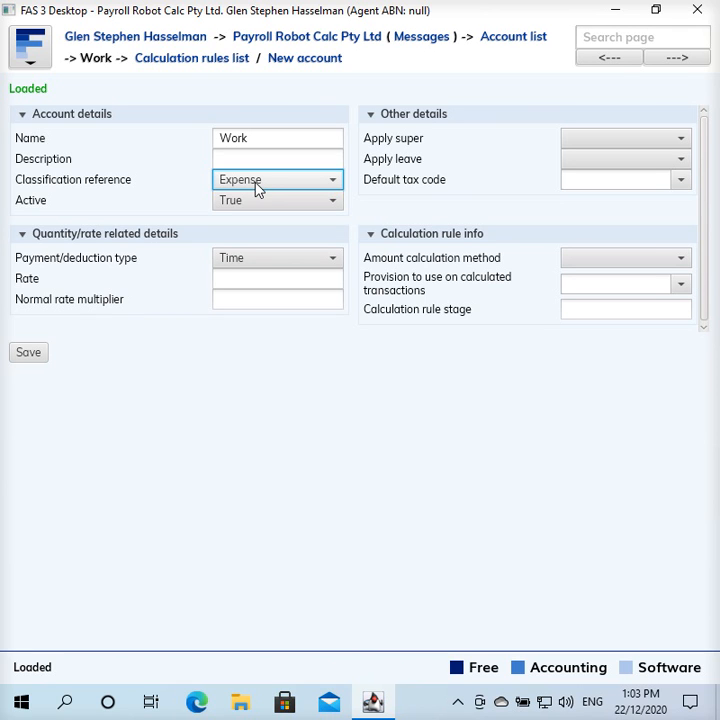
{"action": "left_click", "coordinate": [295, 262]}
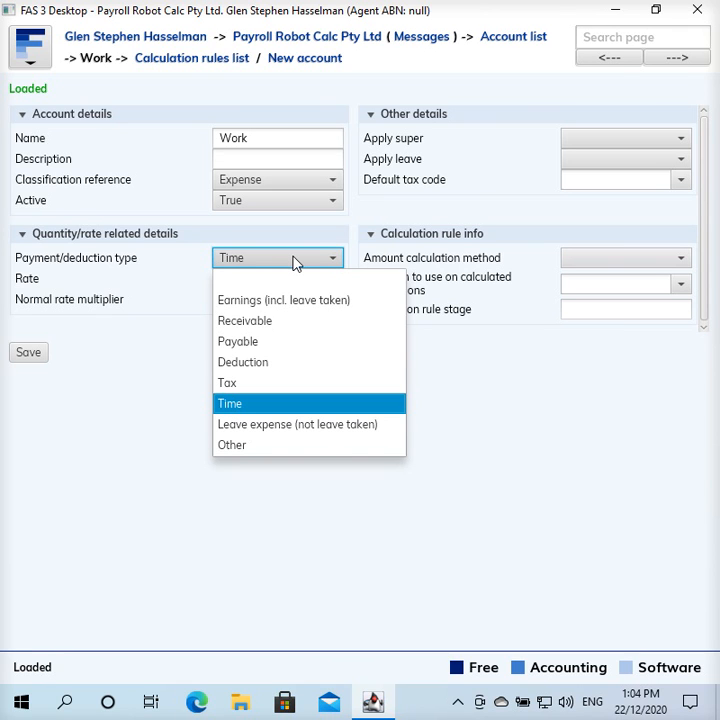
{"action": "left_click", "coordinate": [294, 262]}
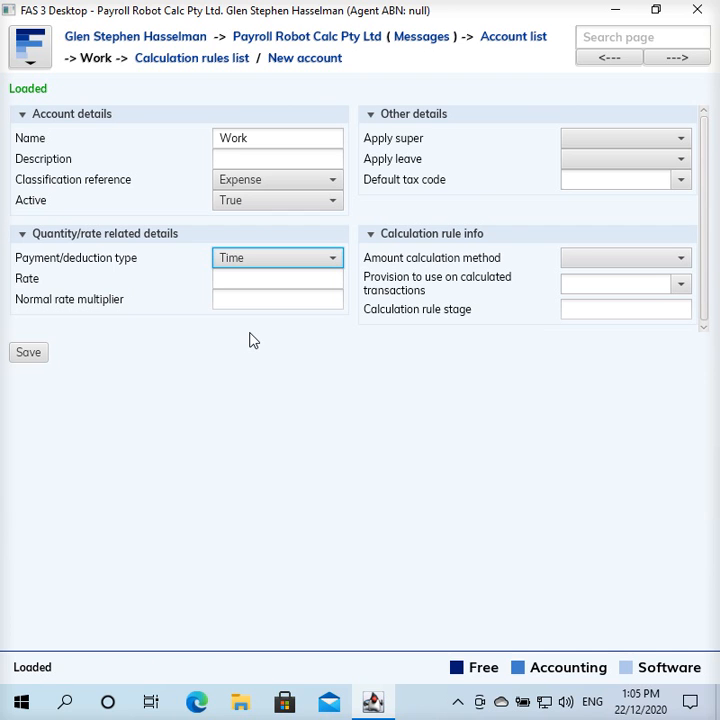
Step: Return to the account list and open the Normal time account to review its settings
{"action": "left_click", "coordinate": [512, 38]}
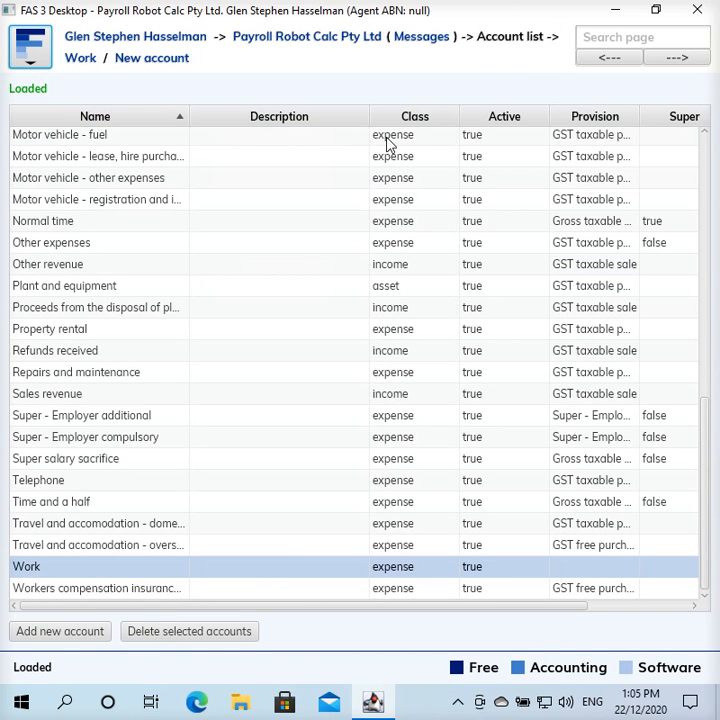
{"action": "left_click", "coordinate": [183, 222]}
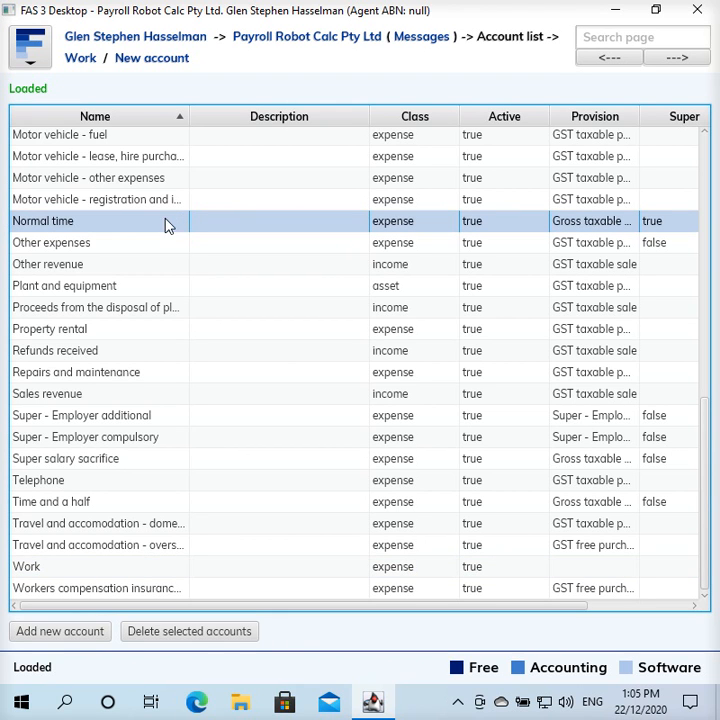
{"action": "double_click", "coordinate": [165, 227]}
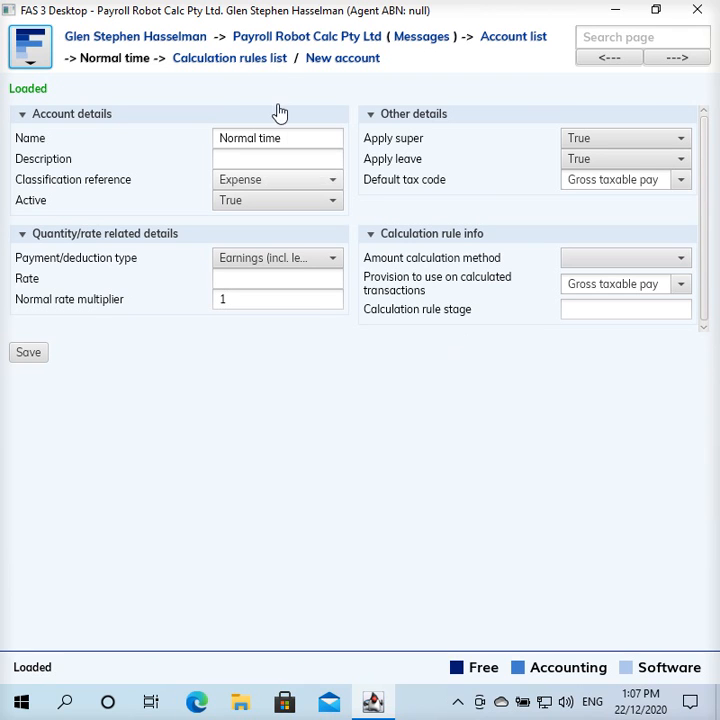
Step: Open the Normal time account's Normal Mon-Thurs calculation rule and select Sales revenue in its list of triggering accounts
{"action": "left_click", "coordinate": [214, 62]}
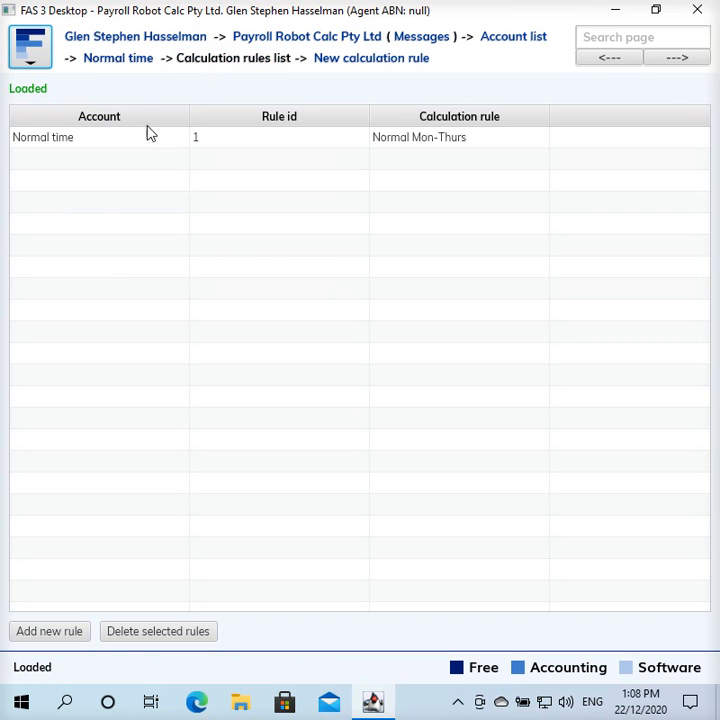
{"action": "left_click", "coordinate": [142, 140]}
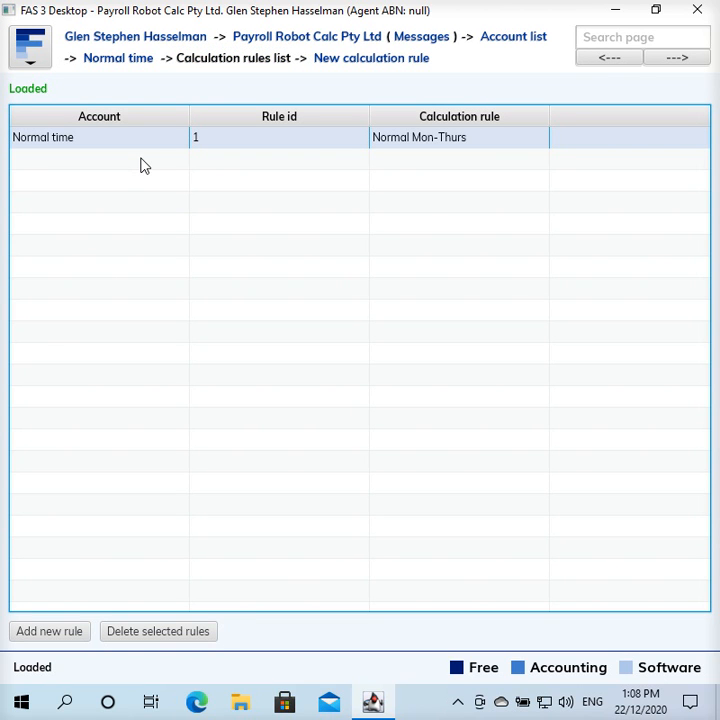
{"action": "double_click", "coordinate": [221, 140]}
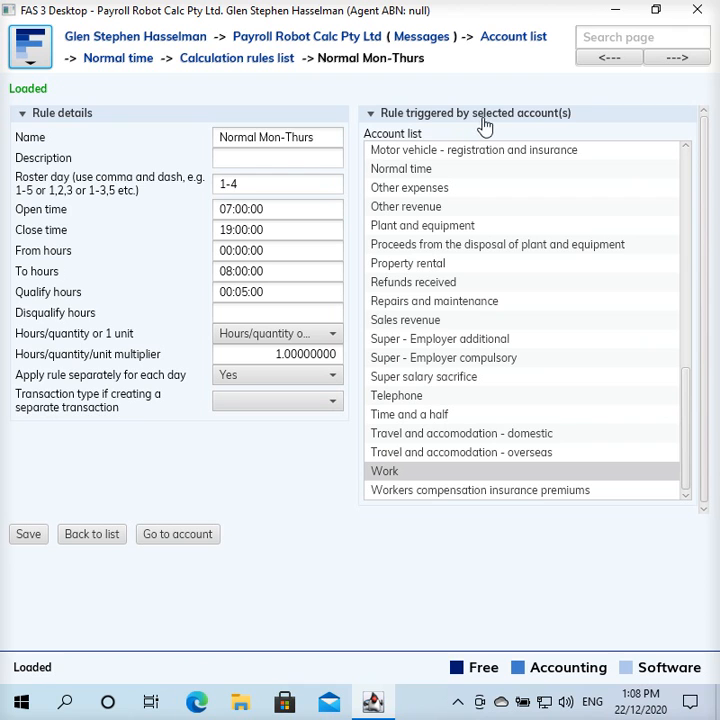
{"action": "left_click", "coordinate": [478, 322]}
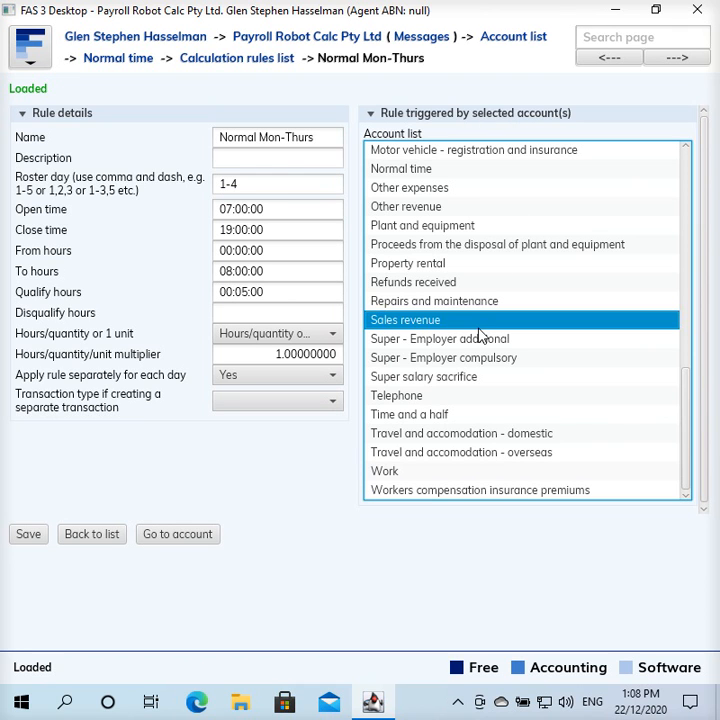
Step: Add Super salary sacrifice and Time and a half to the triggering accounts selection, and reduce it to only Work
{"action": "left_click", "coordinate": [477, 378], "text": "ctrl"}
{"action": "left_click", "coordinate": [472, 415], "text": "ctrl"}
{"action": "left_click", "coordinate": [444, 472]}
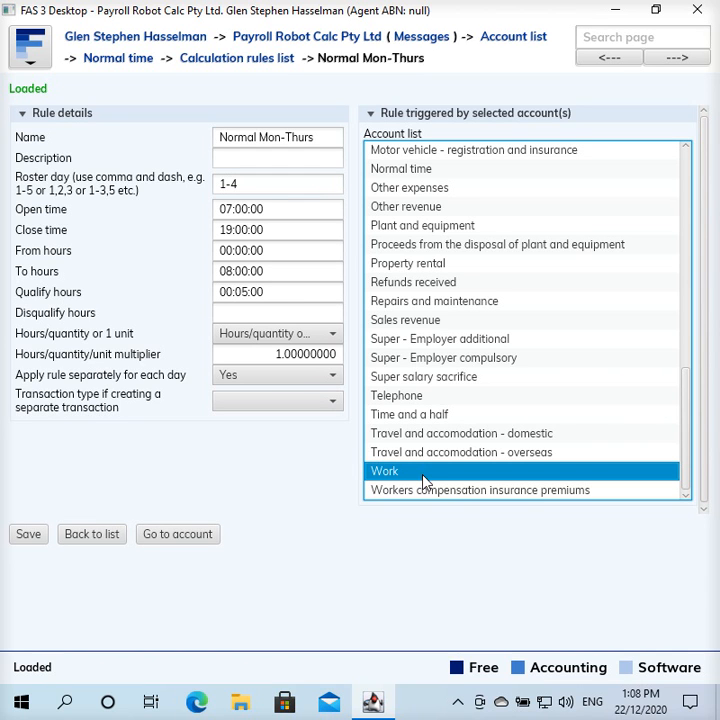
Step: Review the Normal Mon-Thurs rule's name, description, roster day and open time settings without changing them
{"action": "left_click", "coordinate": [326, 141]}
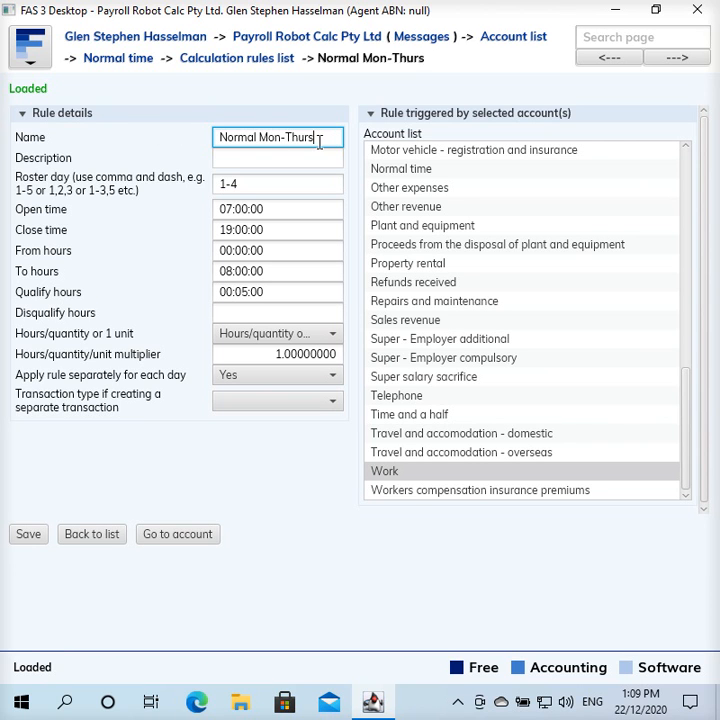
{"action": "left_click", "coordinate": [306, 160]}
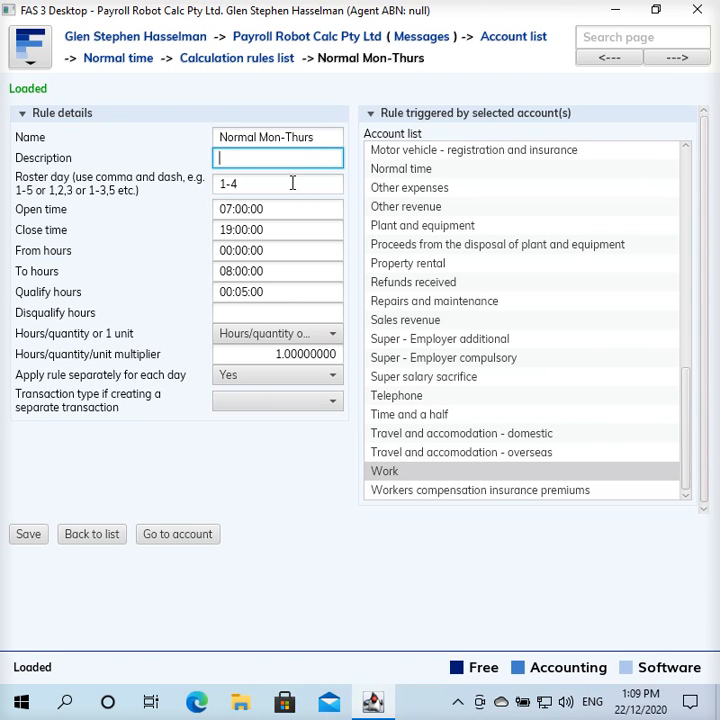
{"action": "left_click", "coordinate": [293, 183]}
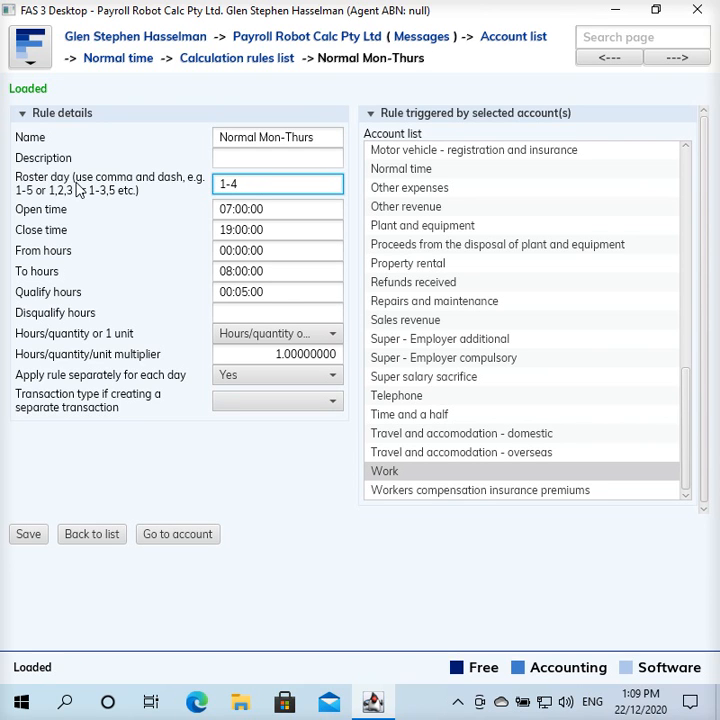
{"action": "left_click_drag", "start_coordinate": [240, 185], "coordinate": [207, 185]}
{"action": "left_click", "coordinate": [247, 183]}
{"action": "left_click_drag", "start_coordinate": [221, 185], "coordinate": [252, 184]}
{"action": "left_click", "coordinate": [255, 185]}
{"action": "left_click", "coordinate": [287, 205]}
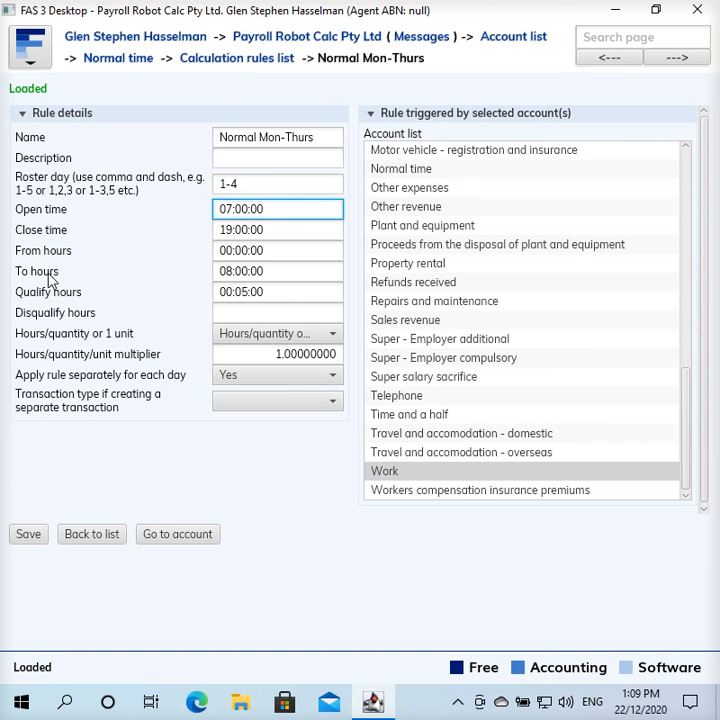
Step: Examine the rule's from and to hours, its hours/quantity or 1 unit options and its multiplier, leaving them as set
{"action": "left_click", "coordinate": [290, 251]}
{"action": "left_click_drag", "start_coordinate": [290, 251], "coordinate": [199, 248]}
{"action": "left_click", "coordinate": [283, 249]}
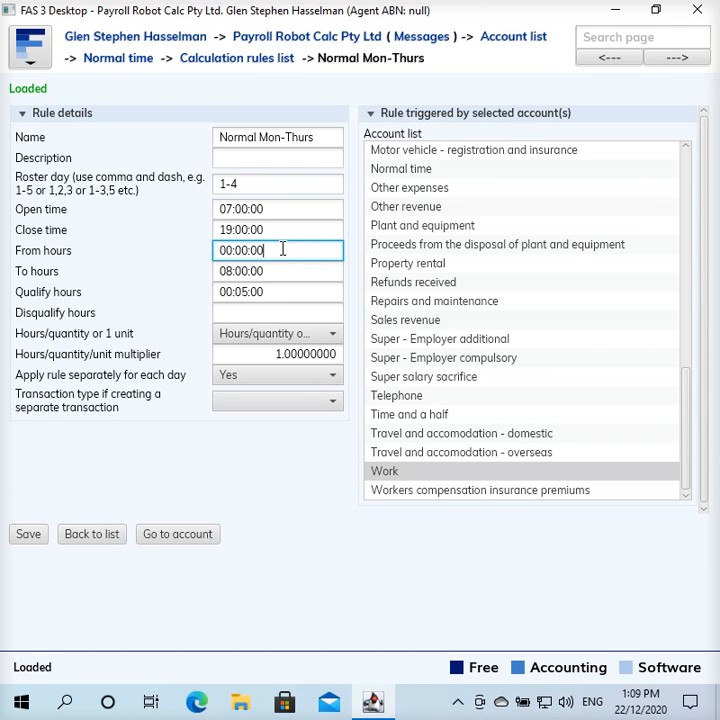
{"action": "left_click", "coordinate": [285, 275]}
{"action": "left_click_drag", "start_coordinate": [285, 275], "coordinate": [148, 254]}
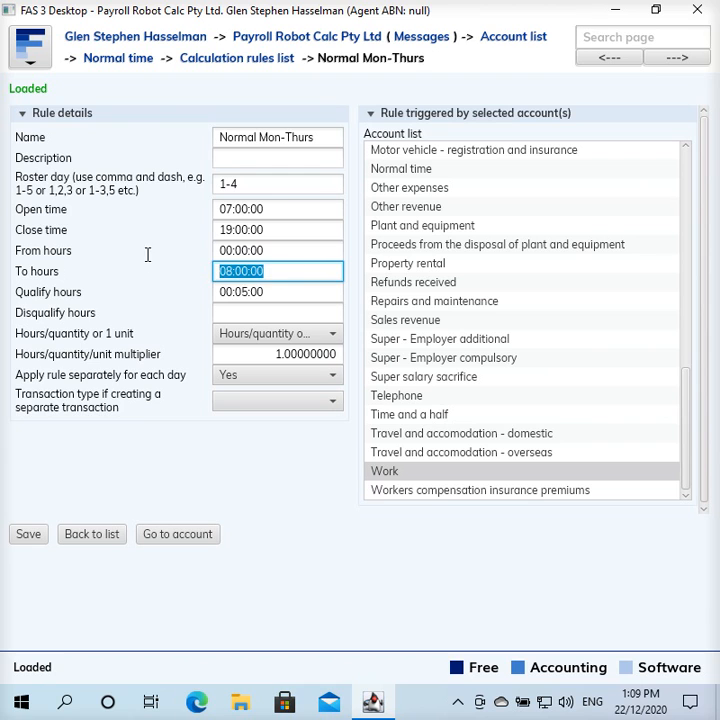
{"action": "left_click", "coordinate": [276, 269]}
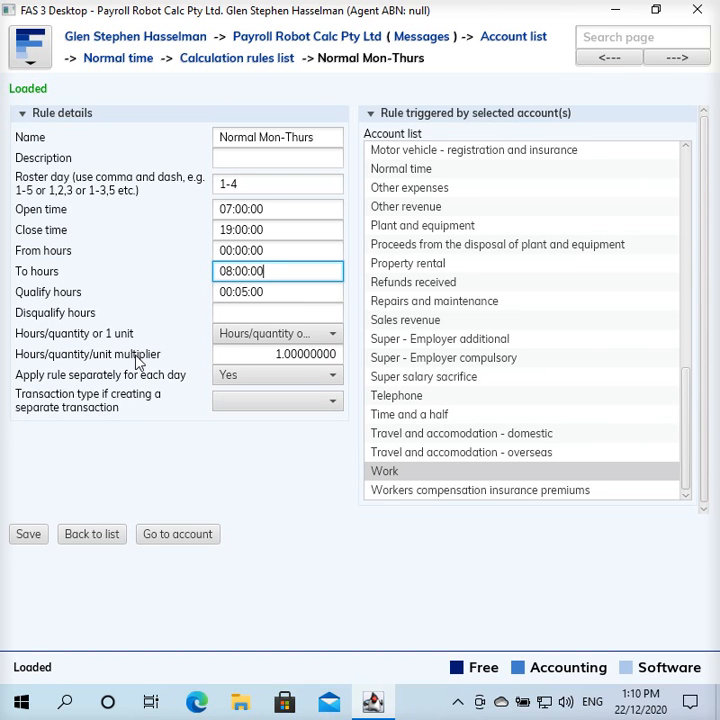
{"action": "left_click", "coordinate": [250, 341]}
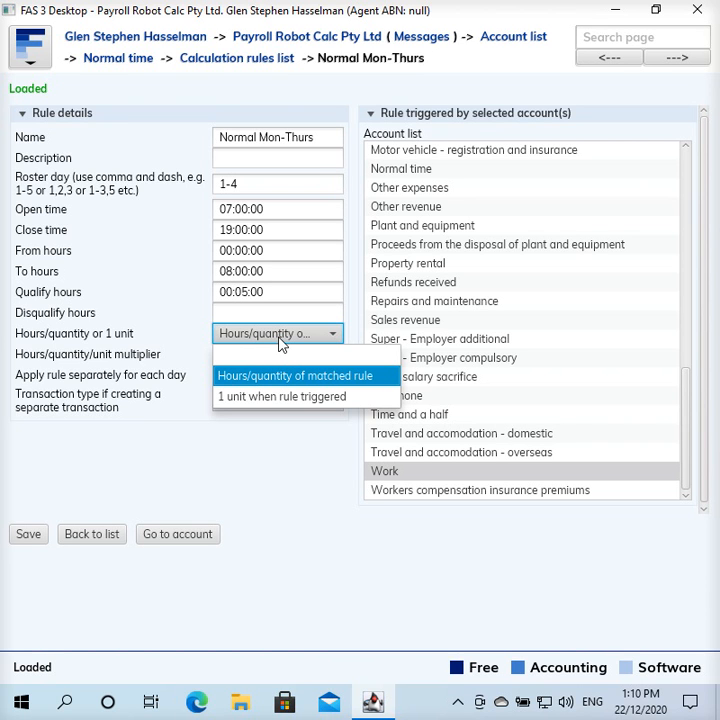
{"action": "left_click", "coordinate": [281, 343]}
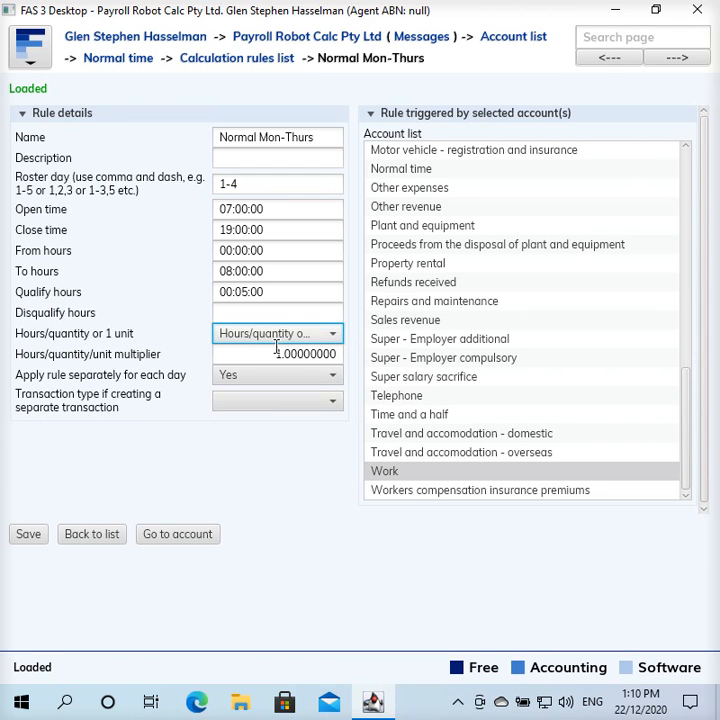
{"action": "left_click", "coordinate": [270, 354]}
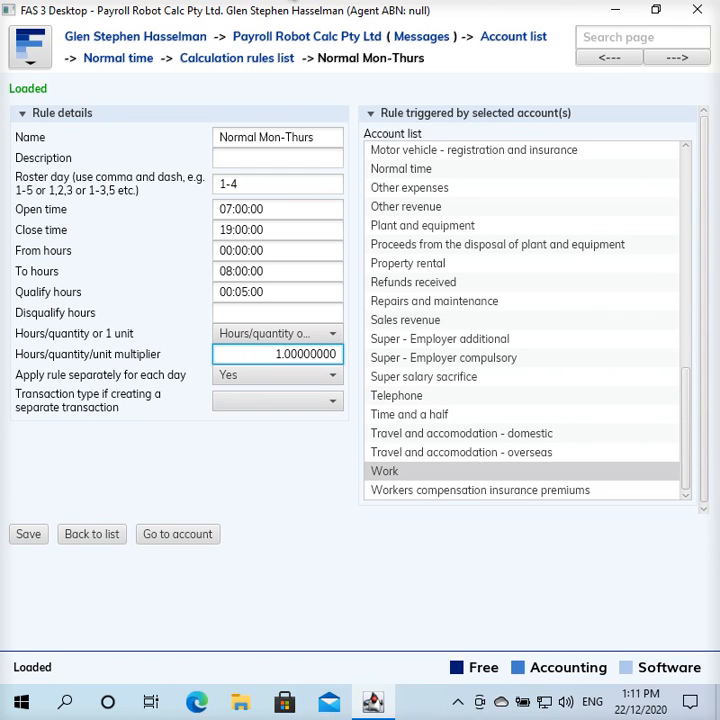
Step: Return to the business's main page and open the pay slip batch for the week ended 13 Dec 2020
{"action": "left_click", "coordinate": [277, 37]}
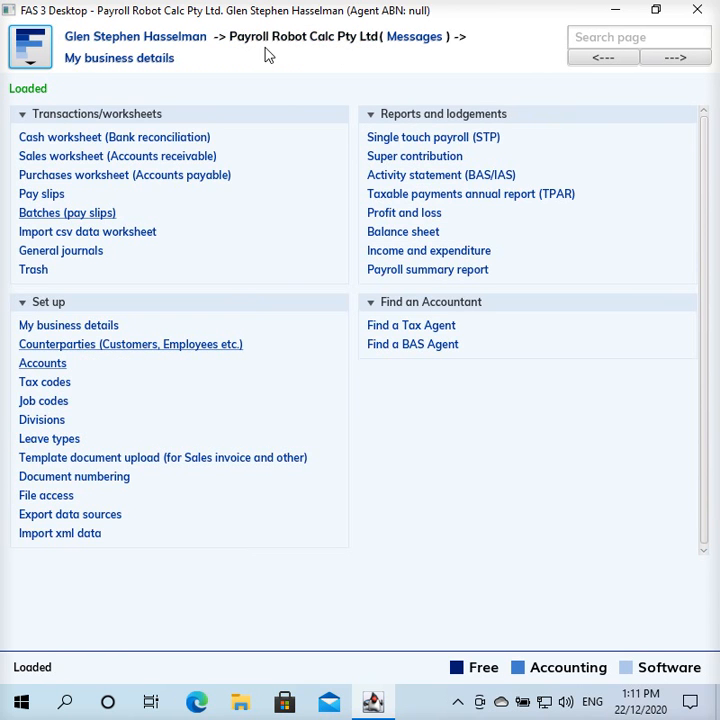
{"action": "left_click", "coordinate": [83, 216]}
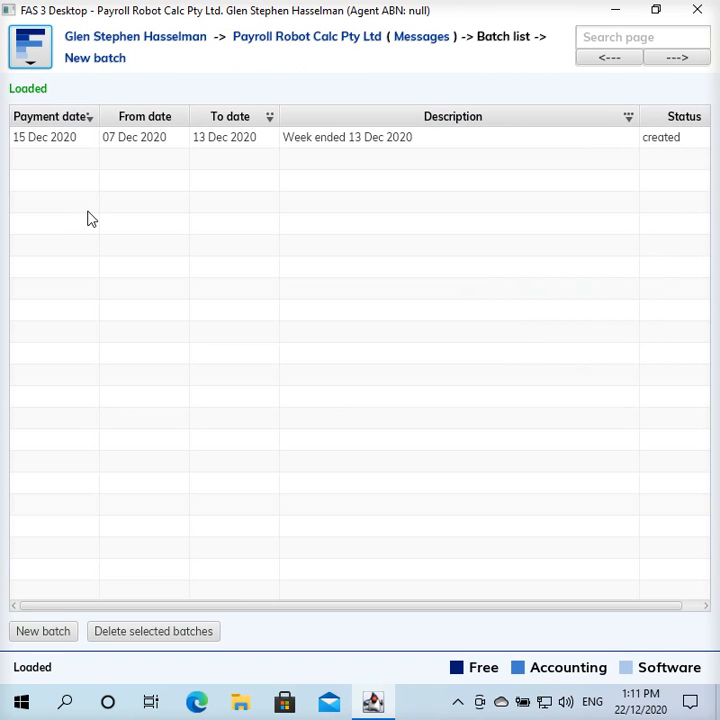
{"action": "left_click", "coordinate": [202, 141]}
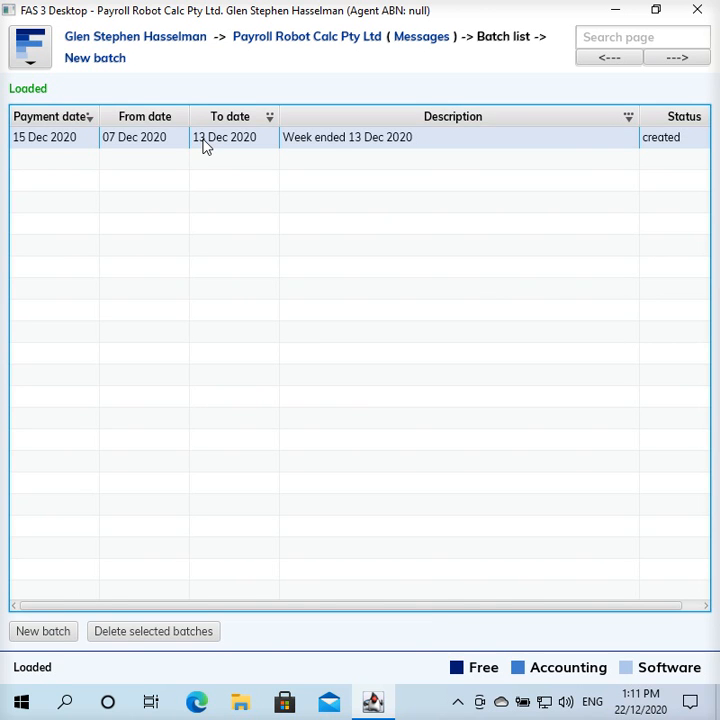
{"action": "double_click", "coordinate": [204, 146]}
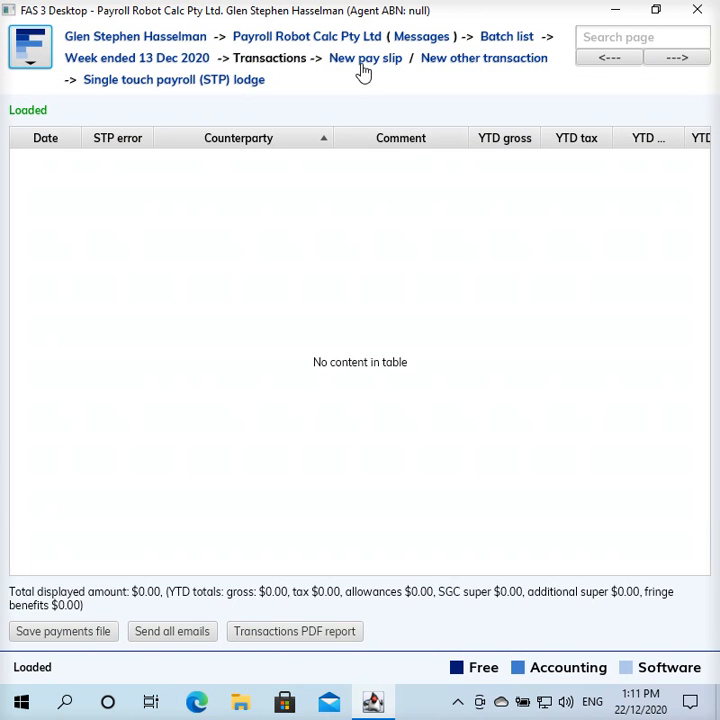
Step: Create a new pay slip in the batch with the test employee as counterparty
{"action": "left_click", "coordinate": [364, 60]}
{"action": "left_click", "coordinate": [178, 168]}
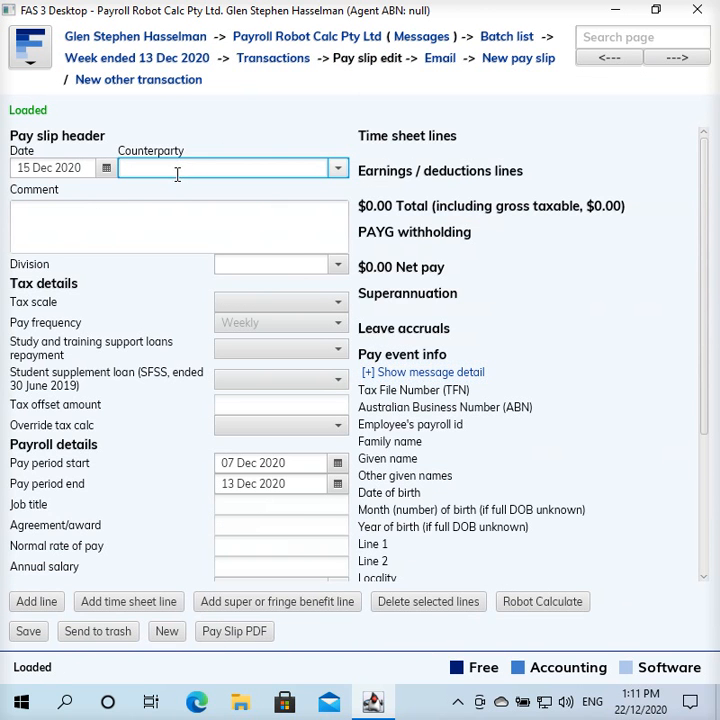
{"action": "type", "text": "Te"}
{"action": "left_click", "coordinate": [167, 190]}
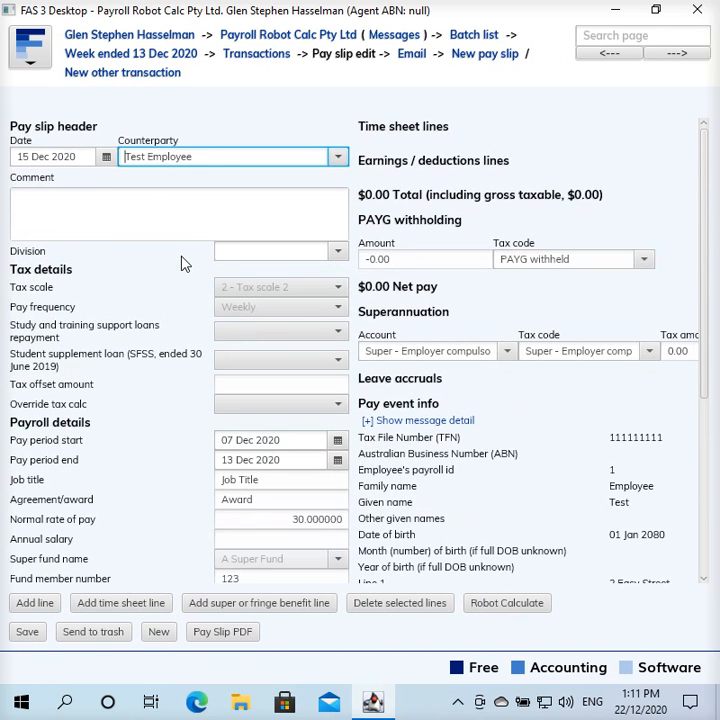
Step: Add a time sheet line to the pay slip for 07 Dec 2020, from 09:00 to 18:00
{"action": "left_click", "coordinate": [88, 605]}
{"action": "left_click", "coordinate": [340, 172]}
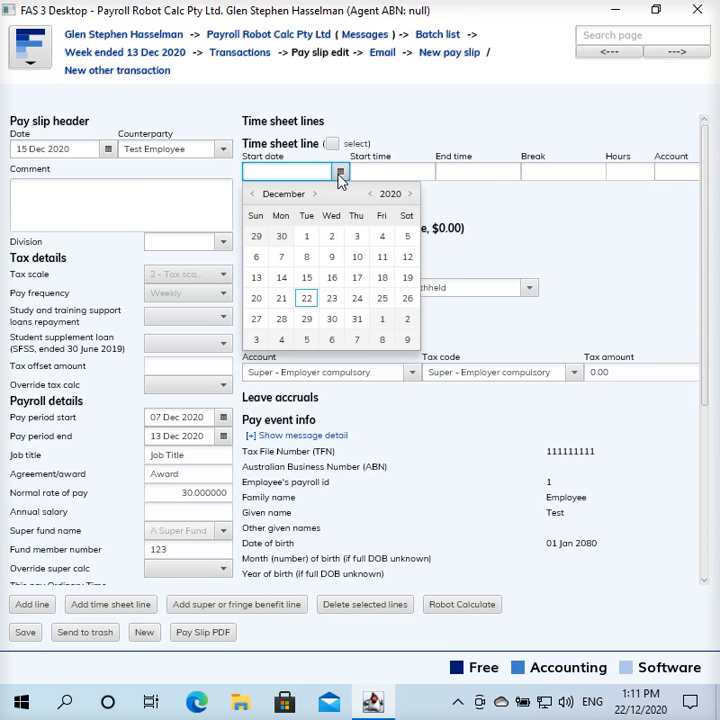
{"action": "left_click", "coordinate": [283, 257]}
{"action": "left_click", "coordinate": [397, 172]}
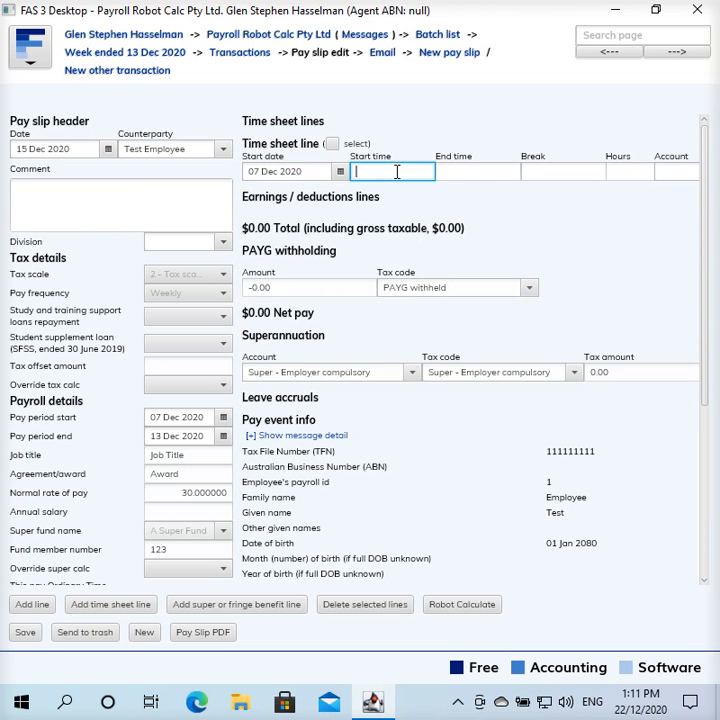
{"action": "type", "text": "9"}
{"action": "key", "text": "Tab"}
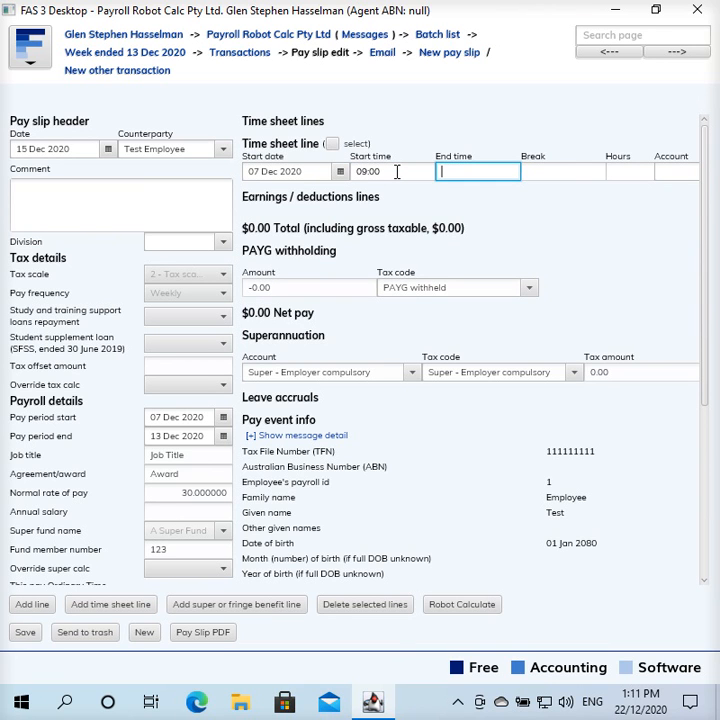
{"action": "type", "text": "18"}
{"action": "key", "text": "Tab"}
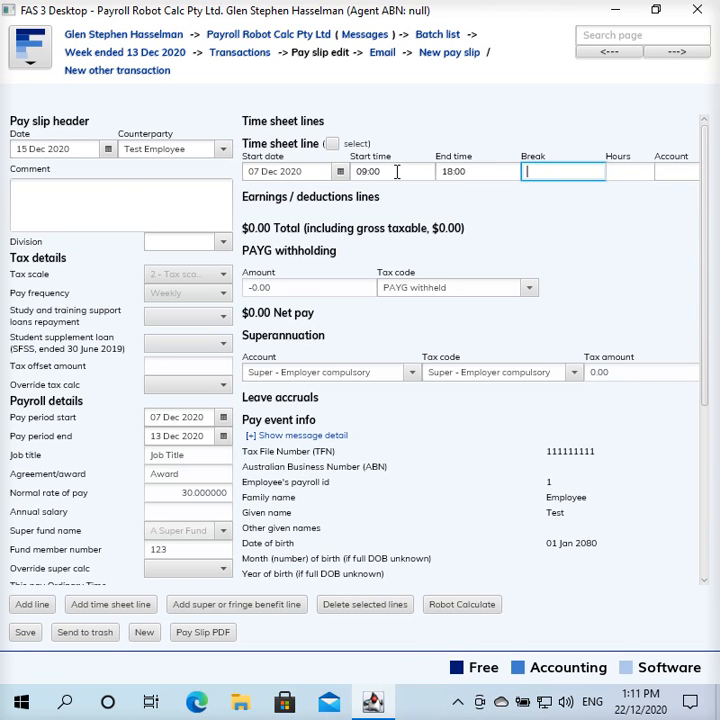
Step: Give the time sheet line a 01:00 break and the Work account, and run Robot Calculate to check the earnings quantity
{"action": "type", "text": "1"}
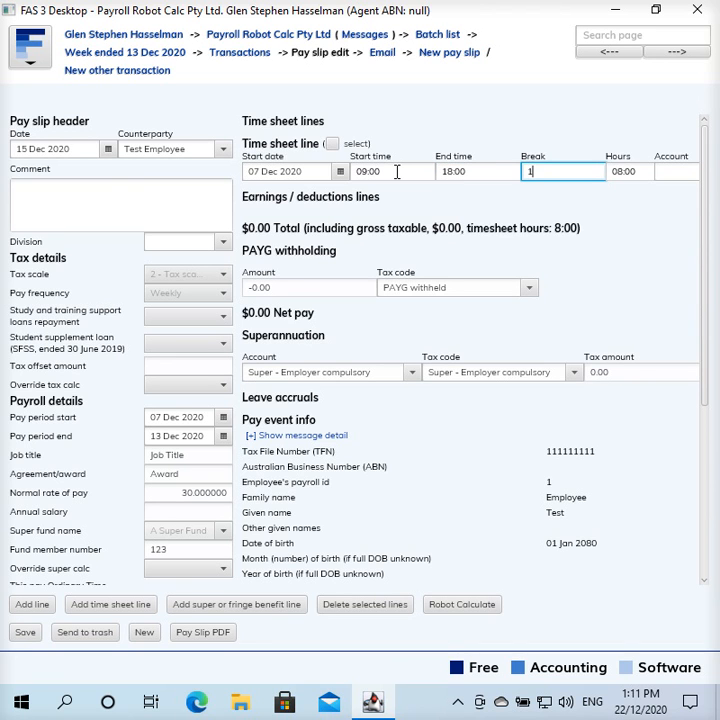
{"action": "key", "text": "Tab"}
{"action": "key", "text": "Tab"}
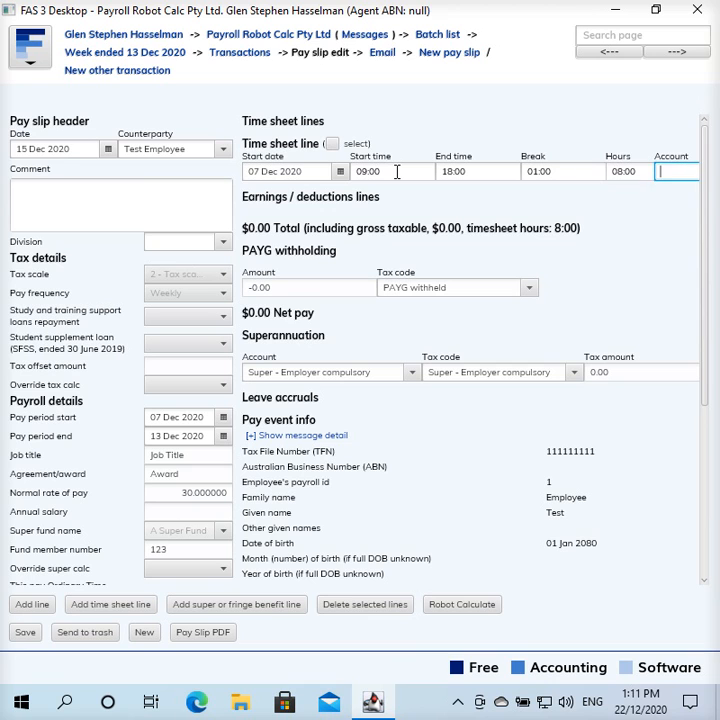
{"action": "type", "text": "wo"}
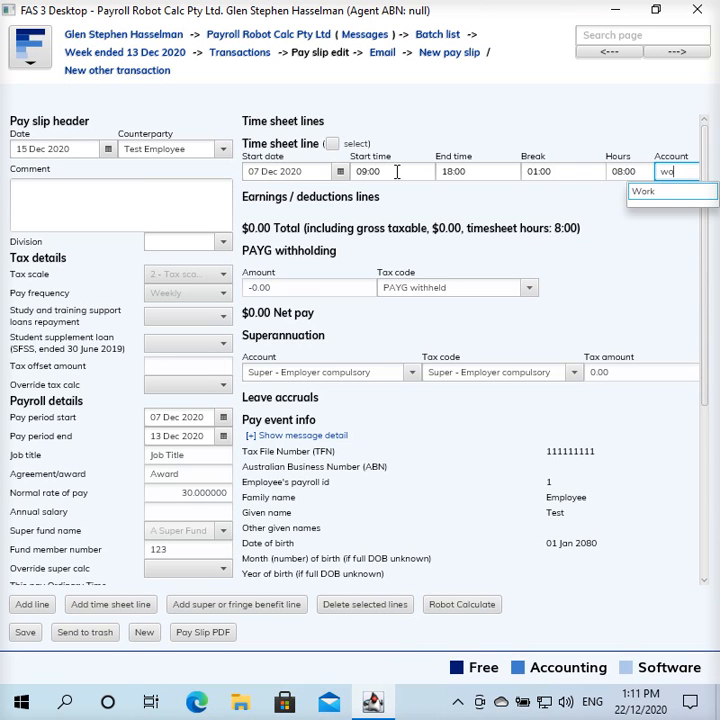
{"action": "key", "text": "Return"}
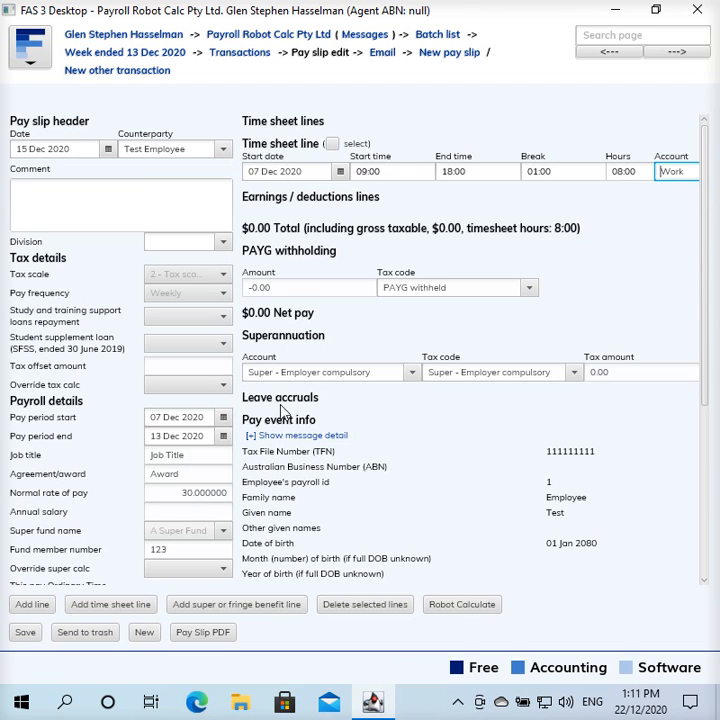
{"action": "left_click", "coordinate": [465, 611]}
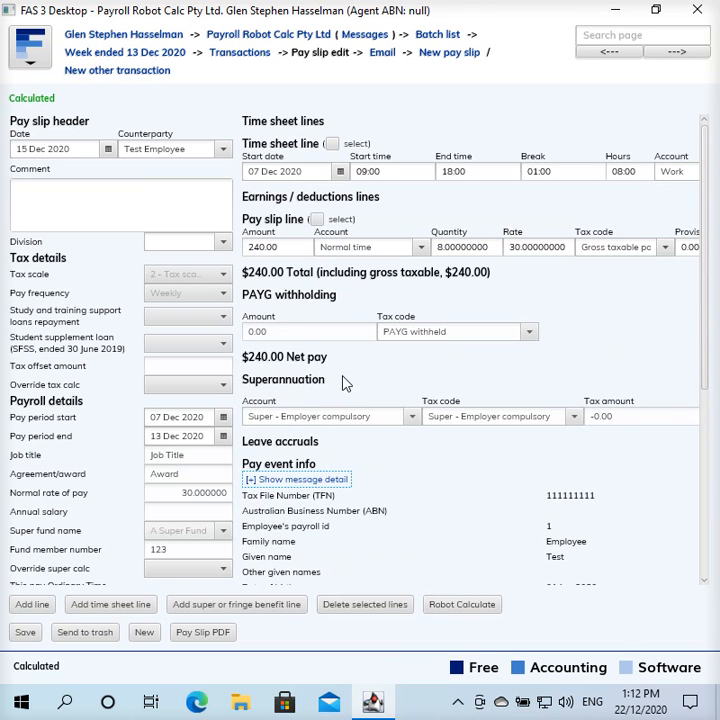
{"action": "left_click_drag", "start_coordinate": [495, 248], "coordinate": [431, 249]}
{"action": "left_click", "coordinate": [491, 252]}
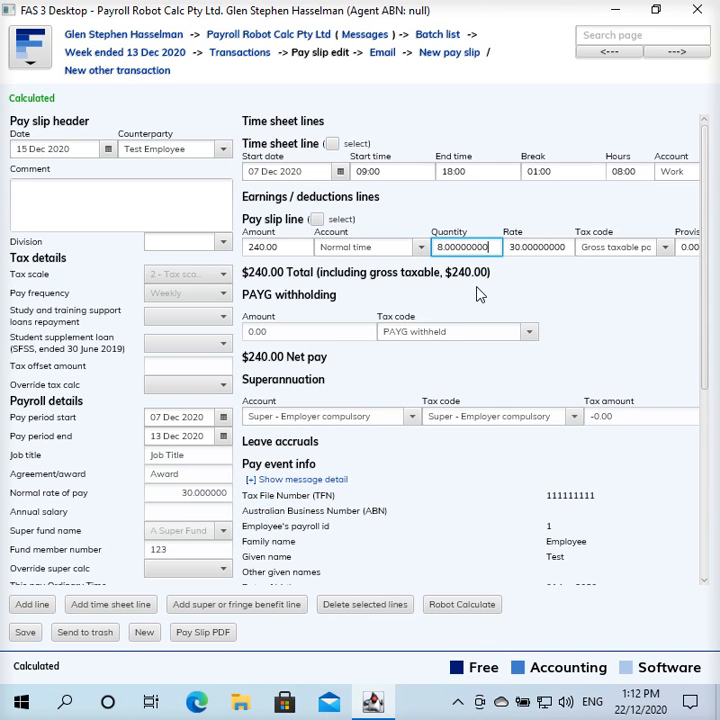
Step: Change the time sheet line's end time to 19:00 and recalculate the pay slip
{"action": "left_click", "coordinate": [494, 174]}
{"action": "left_click_drag", "start_coordinate": [494, 174], "coordinate": [424, 163]}
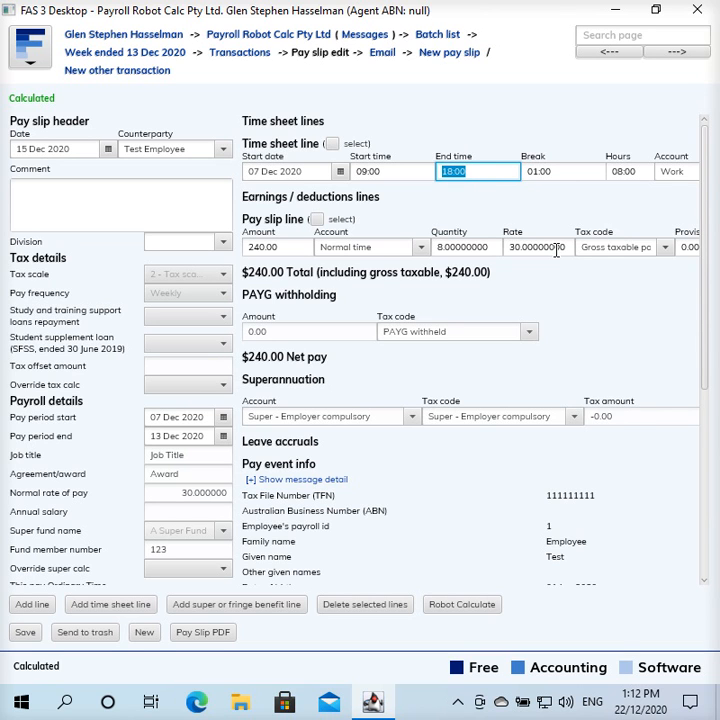
{"action": "type", "text": "19"}
{"action": "key", "text": "Tab"}
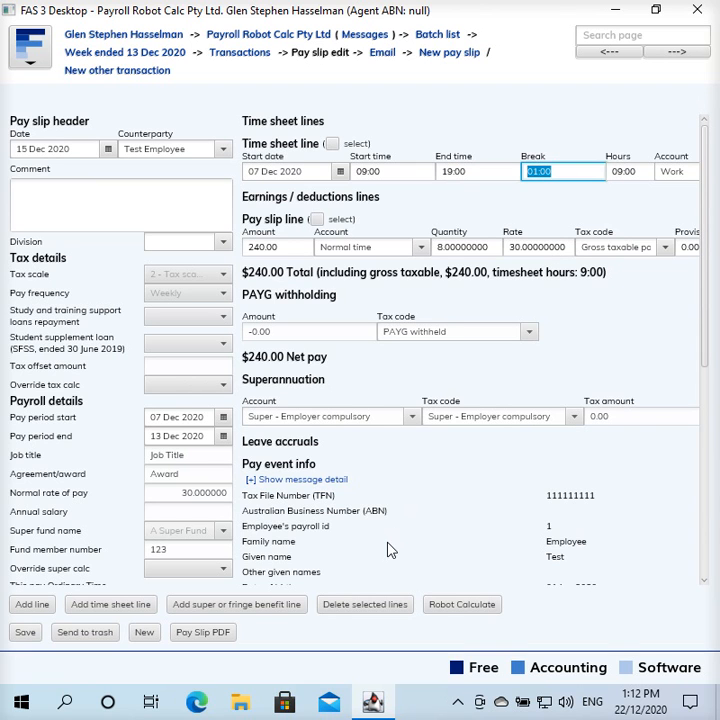
{"action": "left_click", "coordinate": [441, 605]}
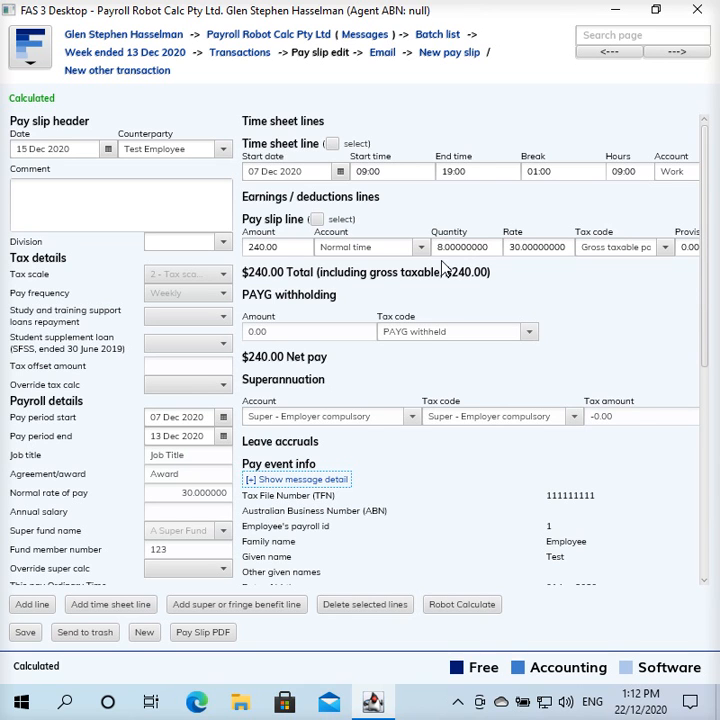
Step: Set the time sheet line's end time to 17:00, recalculate the pay slip and check the earnings line's quantity
{"action": "left_click", "coordinate": [440, 171]}
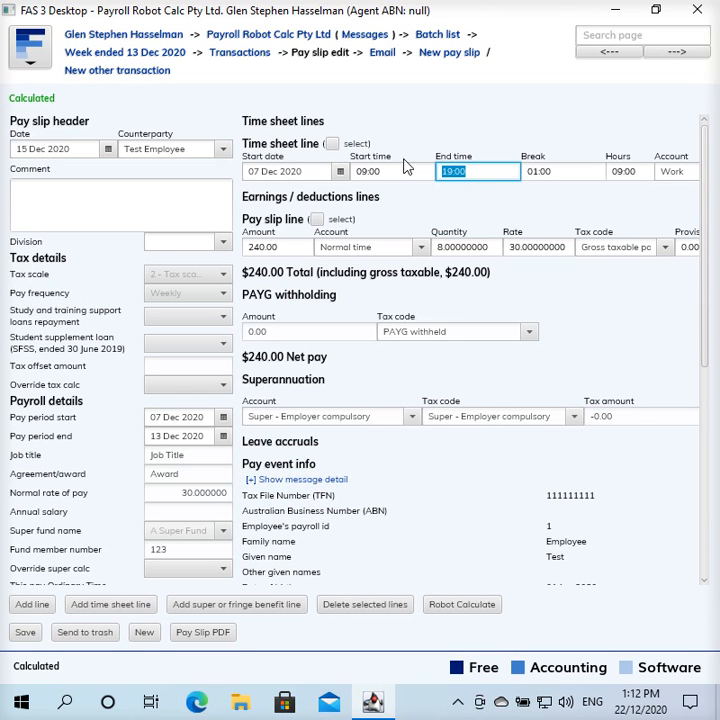
{"action": "type", "text": "17"}
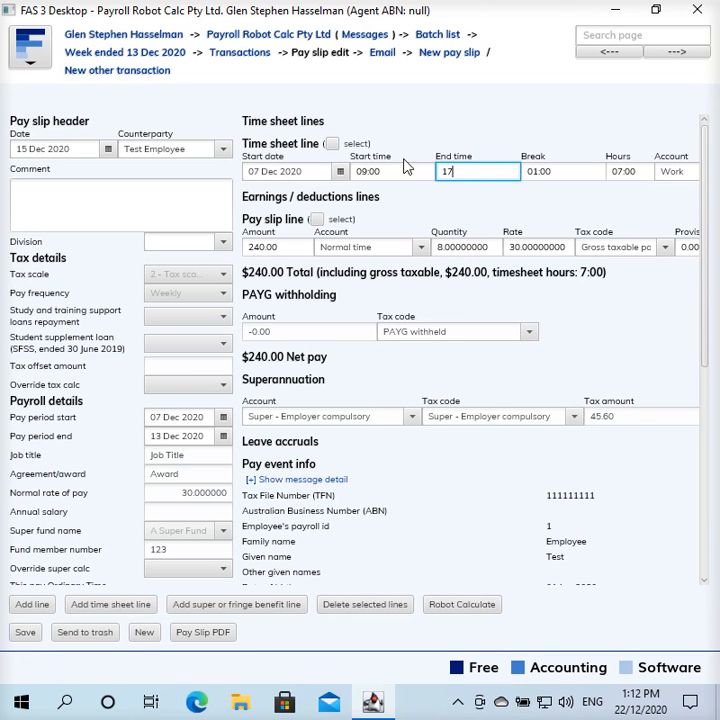
{"action": "key", "text": "Tab"}
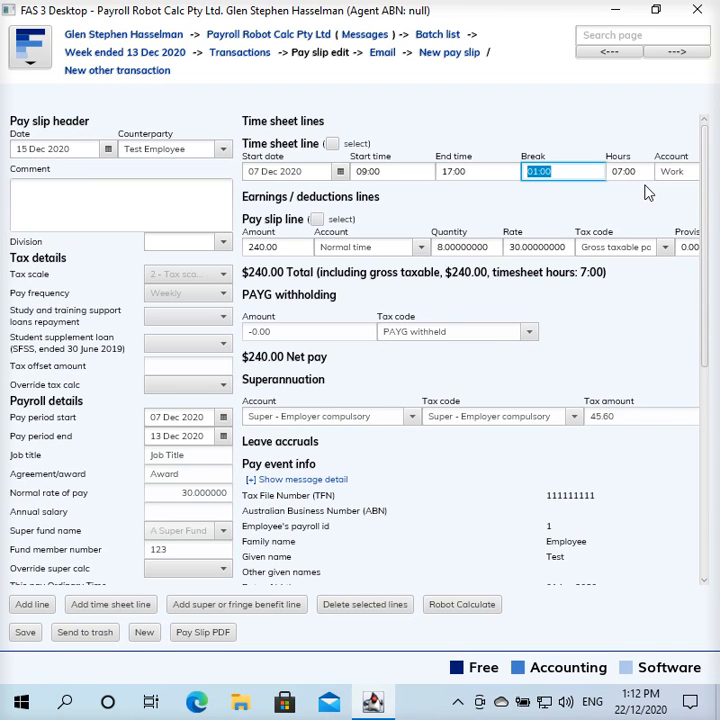
{"action": "left_click", "coordinate": [446, 612]}
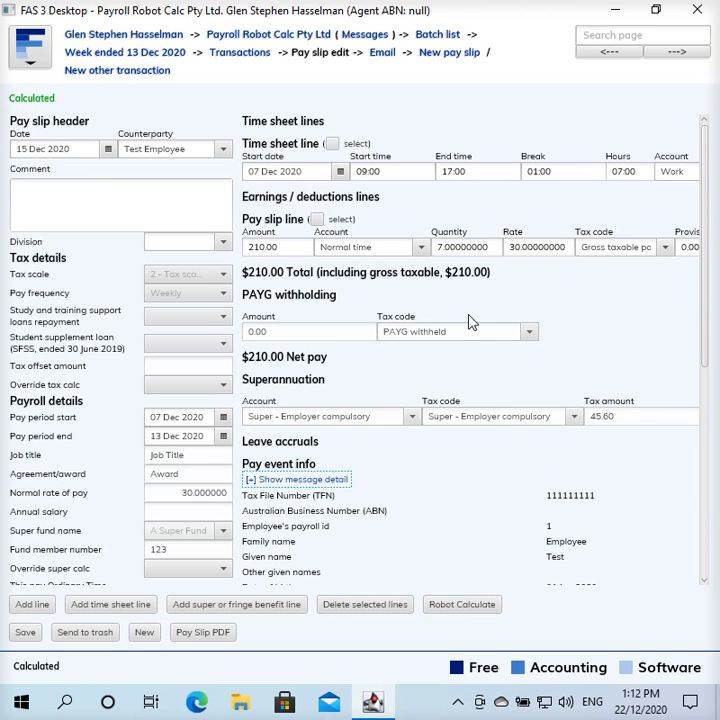
{"action": "left_click_drag", "start_coordinate": [497, 246], "coordinate": [413, 242]}
{"action": "left_click", "coordinate": [500, 245]}
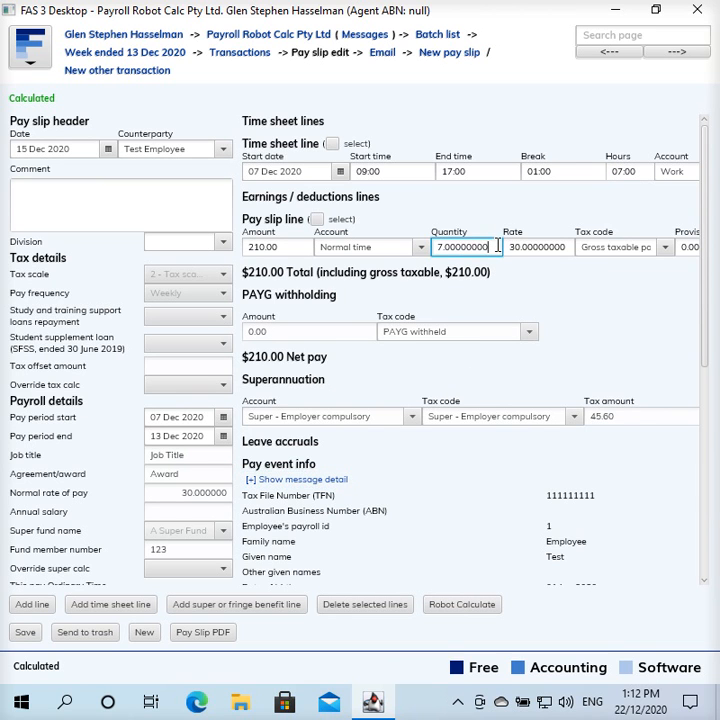